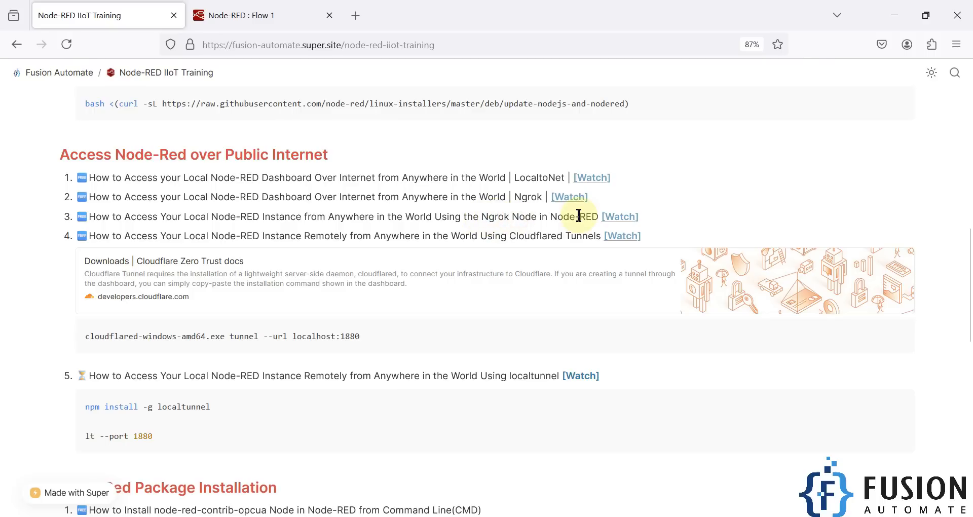
Examine the training page's section on accessing Node-RED over the public internet, especially the localtunnel entry and its install command.
left_click_drag(480, 217, 536, 218)
left_click_drag(184, 217, 409, 220)
left_click(409, 220)
scroll(405, 227, "down", 2)
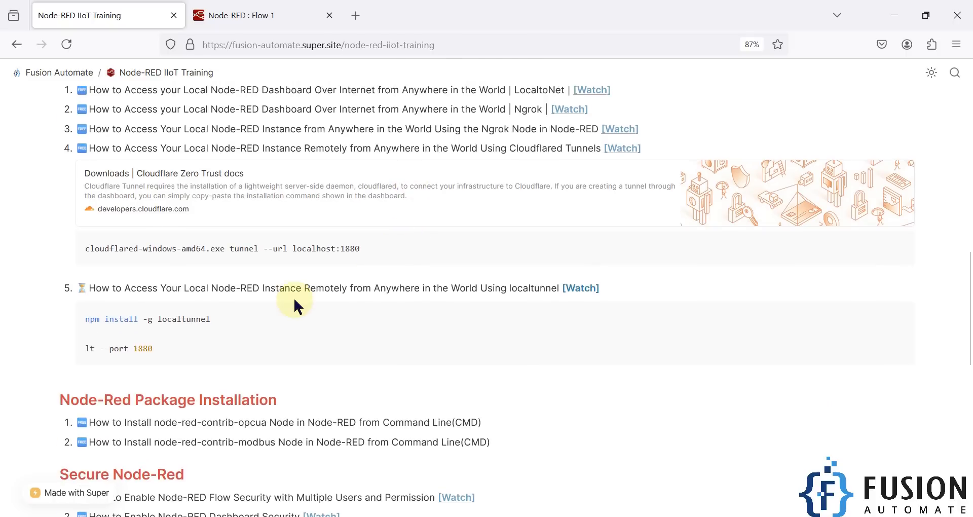
triple_click(296, 290)
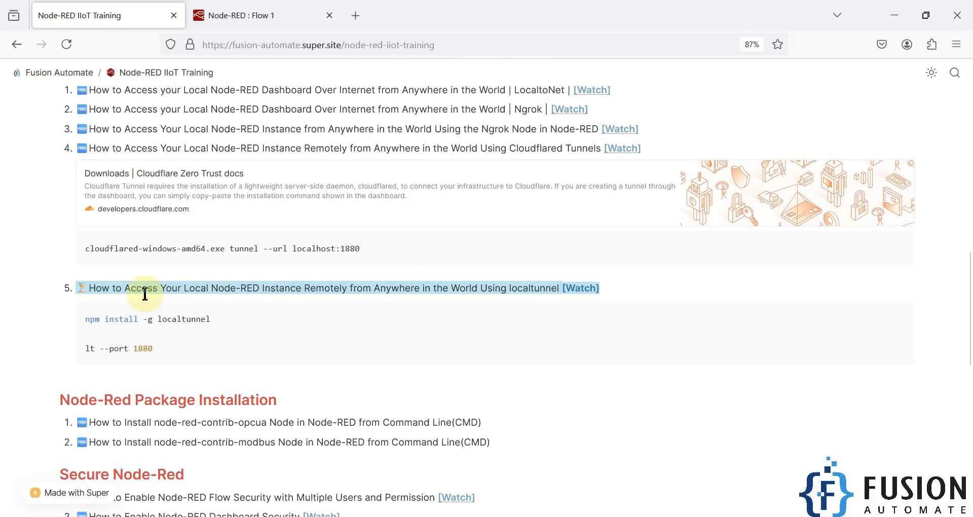
left_click(191, 289)
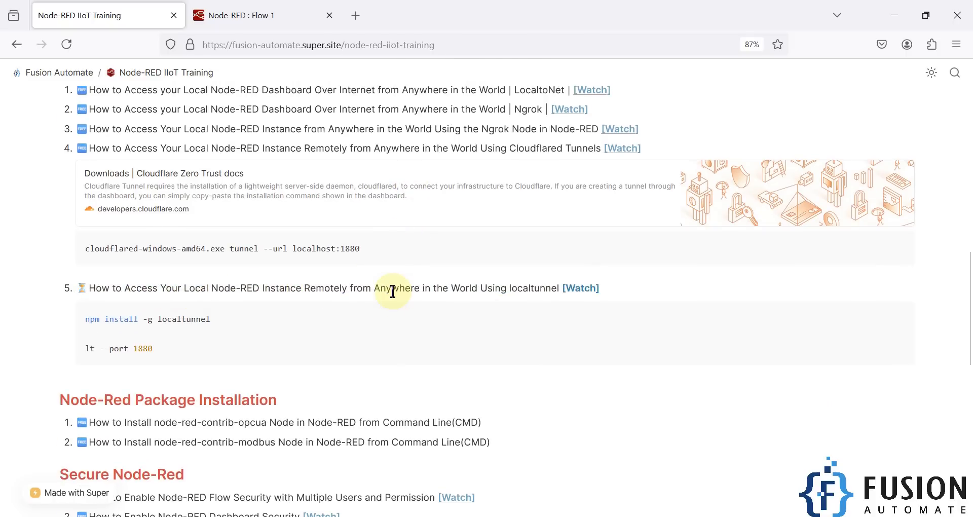
double_click(540, 288)
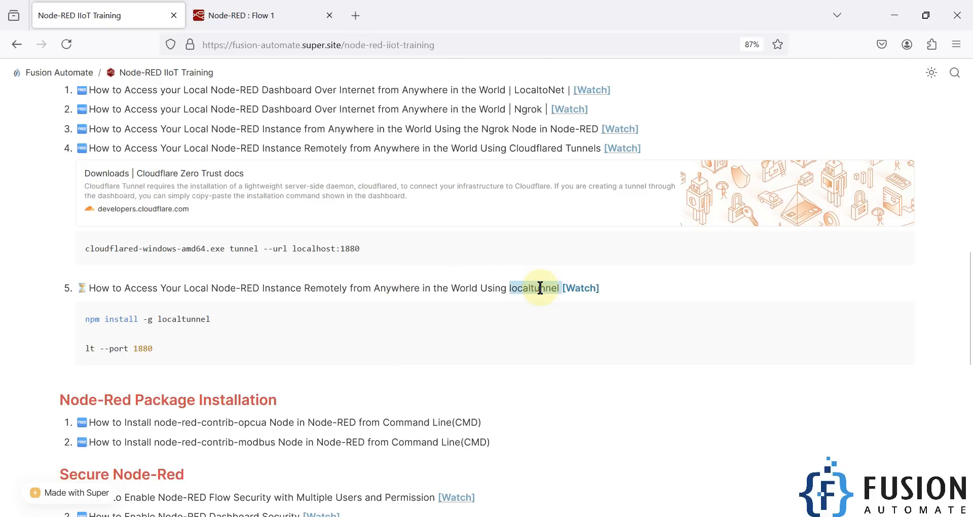
double_click(194, 318)
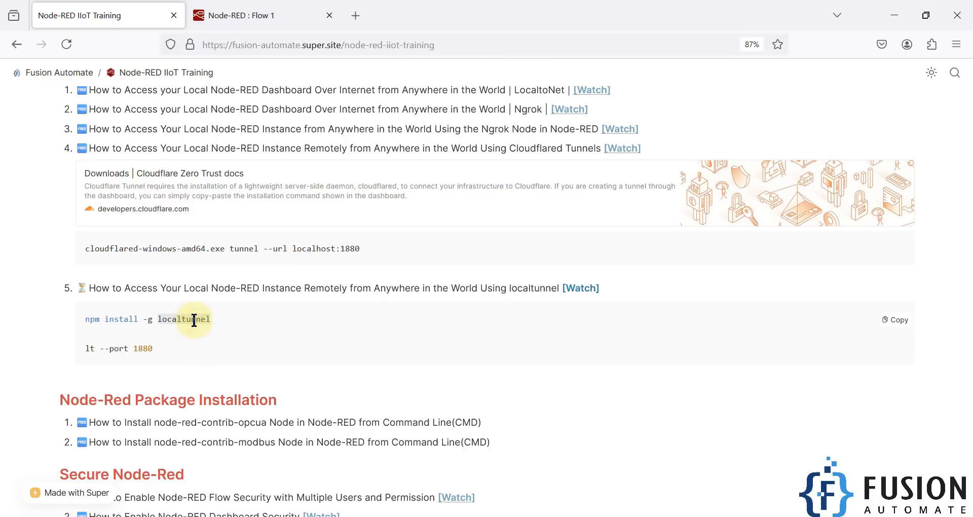
View the local Node-RED editor and the Node-RED.png diagram of remote access through Localtunnel.
left_click(230, 13)
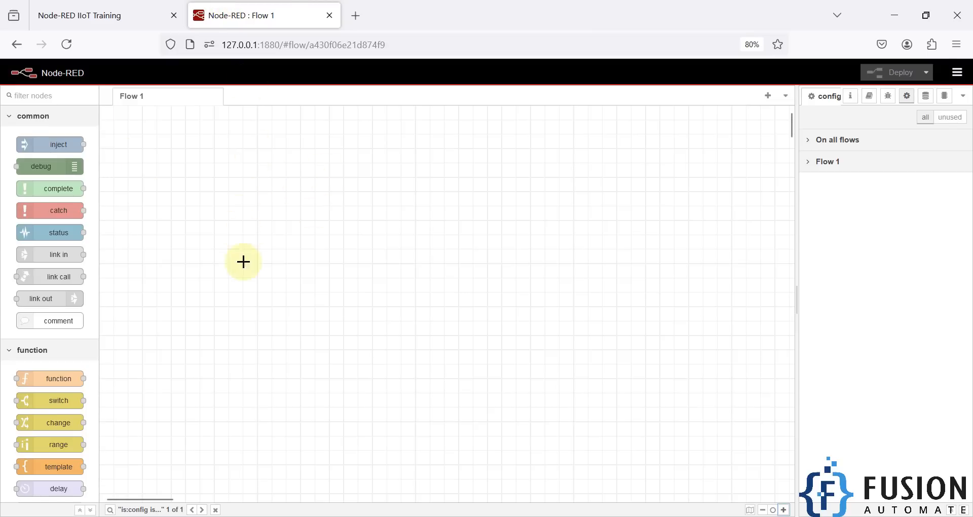
left_click(400, 516)
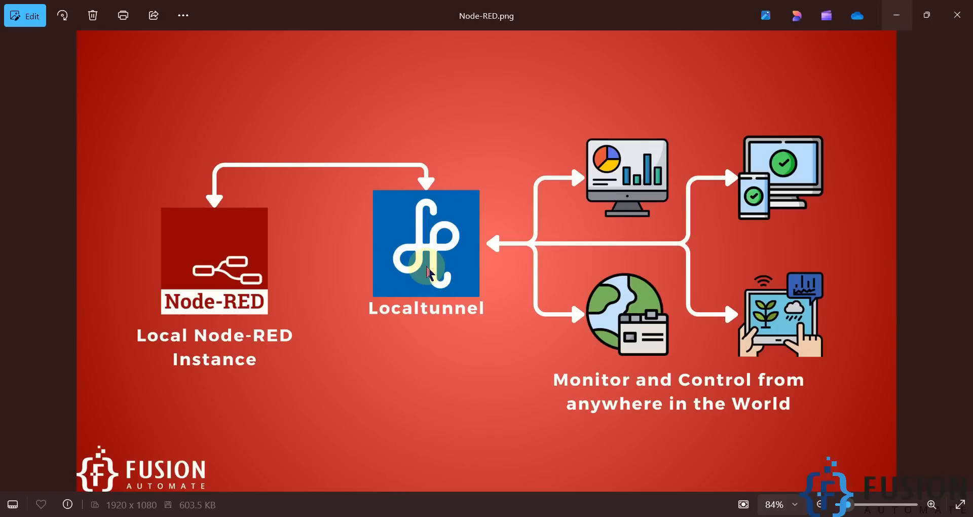
left_click(896, 15)
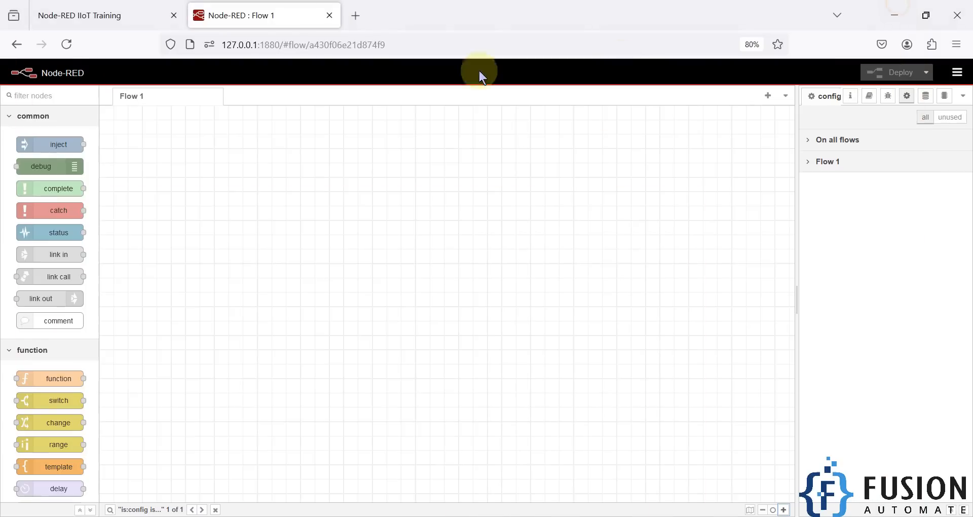
Copy the localtunnel install command from the training page and run "npm install -g localtunnel" in Command Prompt.
left_click(115, 7)
triple_click(196, 317)
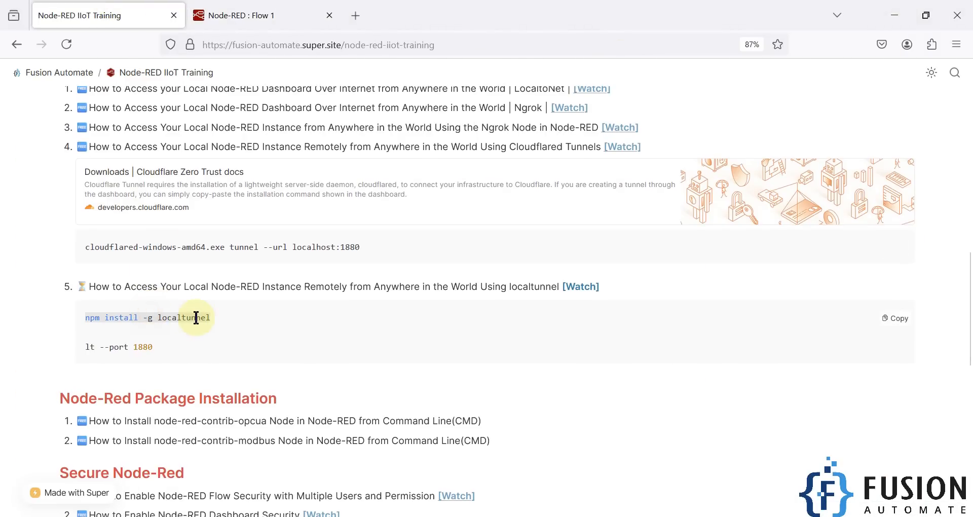
left_click(218, 315)
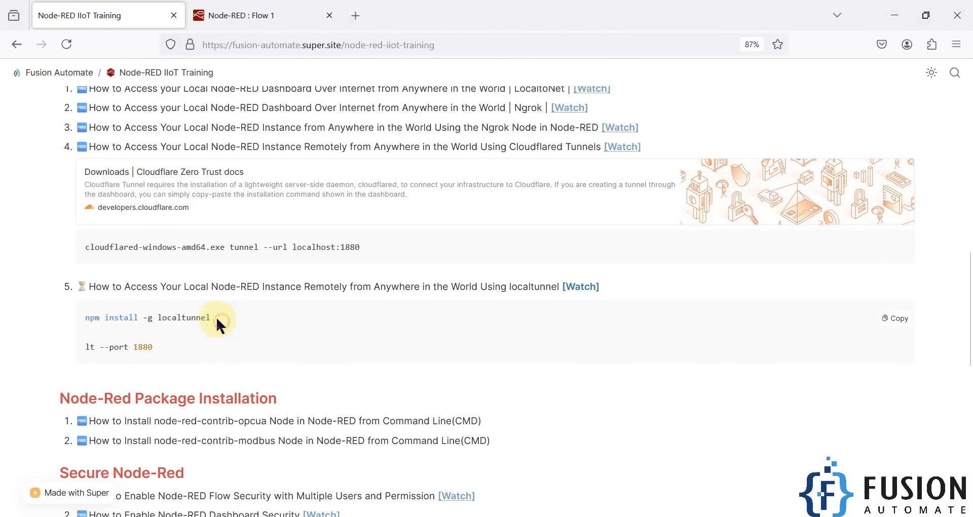
triple_click(90, 324)
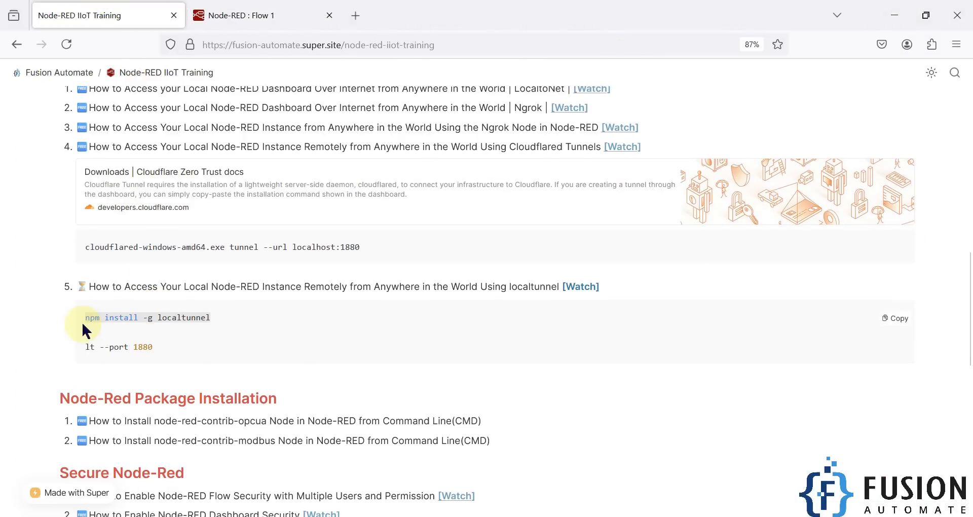
triple_click(166, 321)
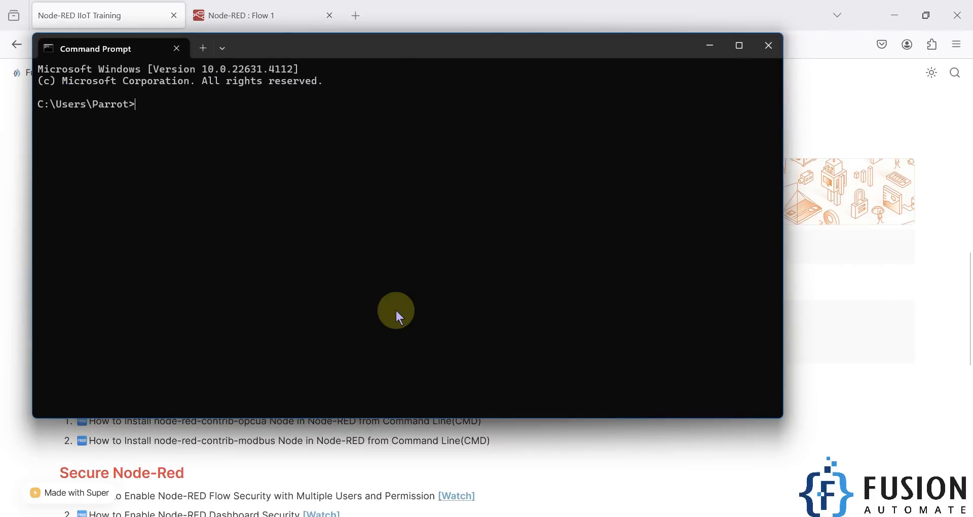
key("ctrl+v")
left_click_drag(382, 54, 501, 104)
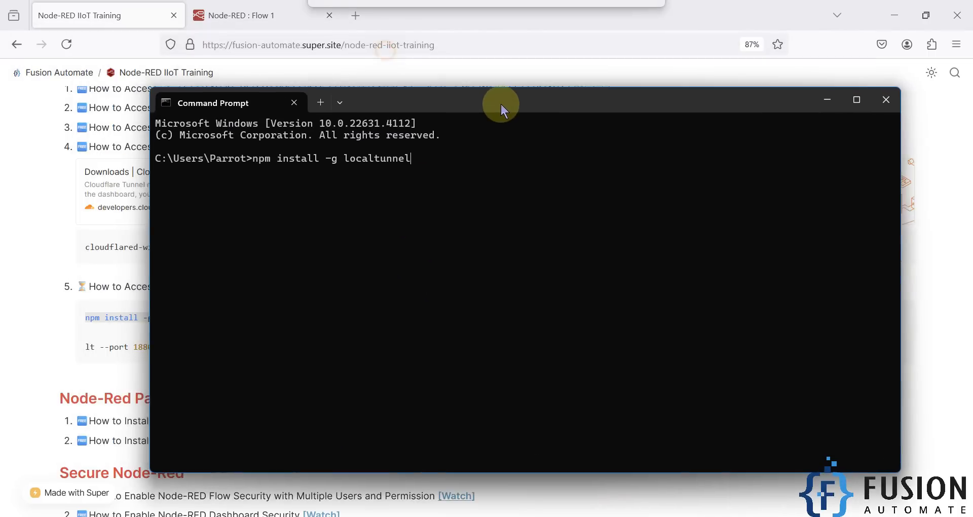
key("Return")
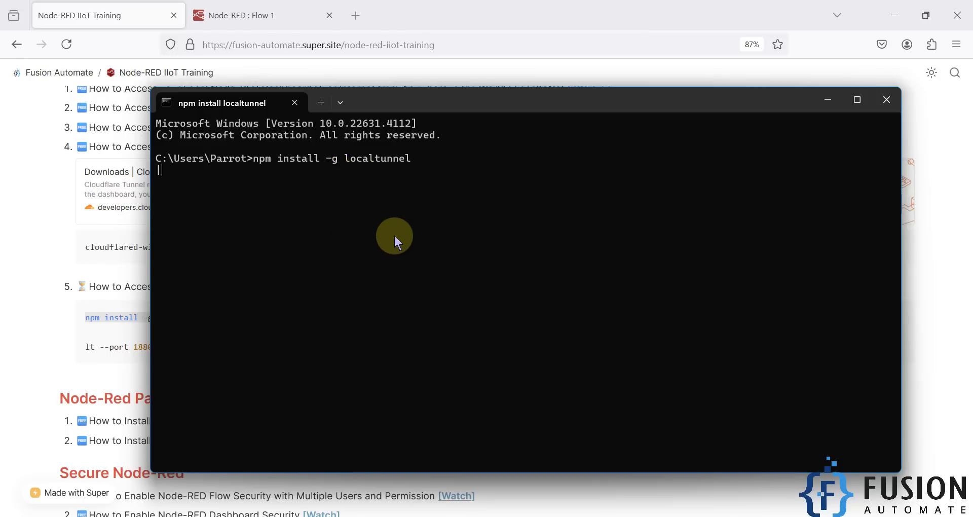
left_click_drag(157, 182, 312, 188)
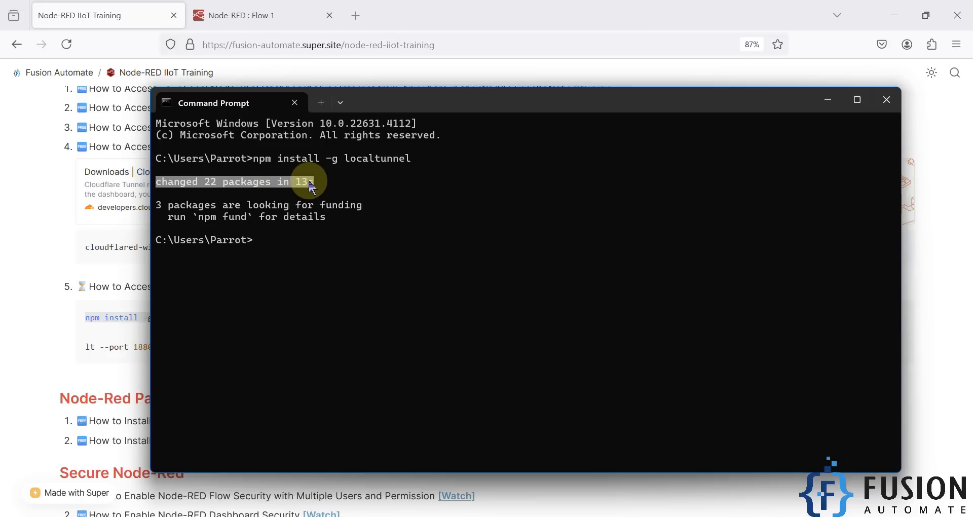
double_click(365, 159)
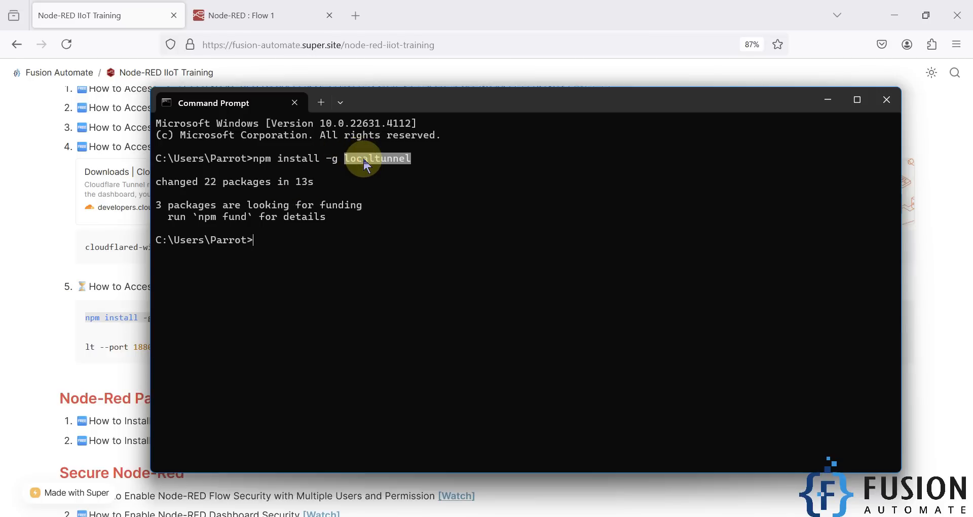
key("ctrl+c")
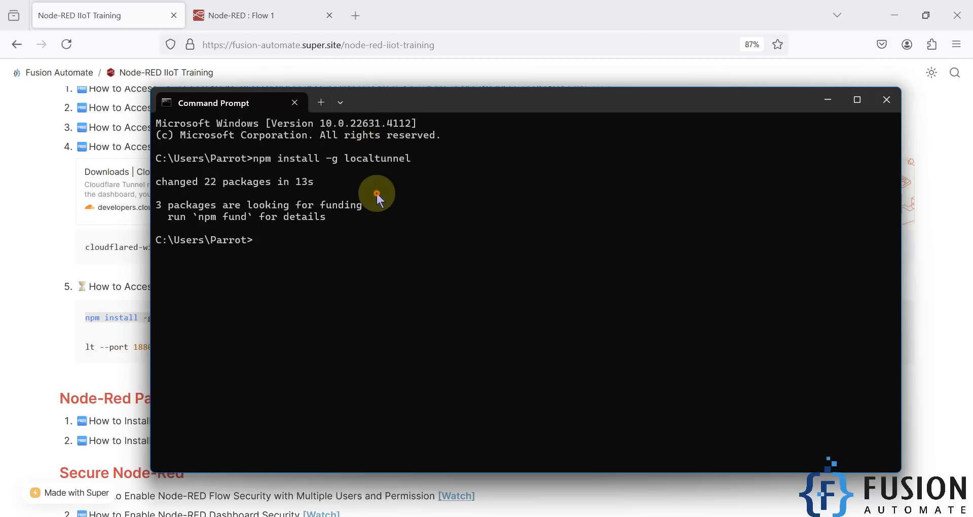
Examine the parts of the "lt --port 1880" command on the training page and compare its port with the Node-RED editor's address.
left_click(266, 18)
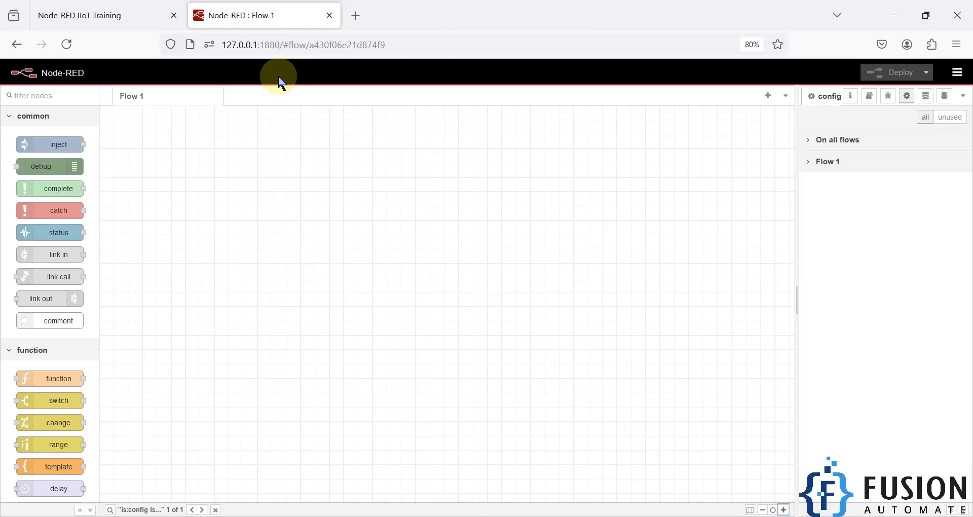
left_click(76, 16)
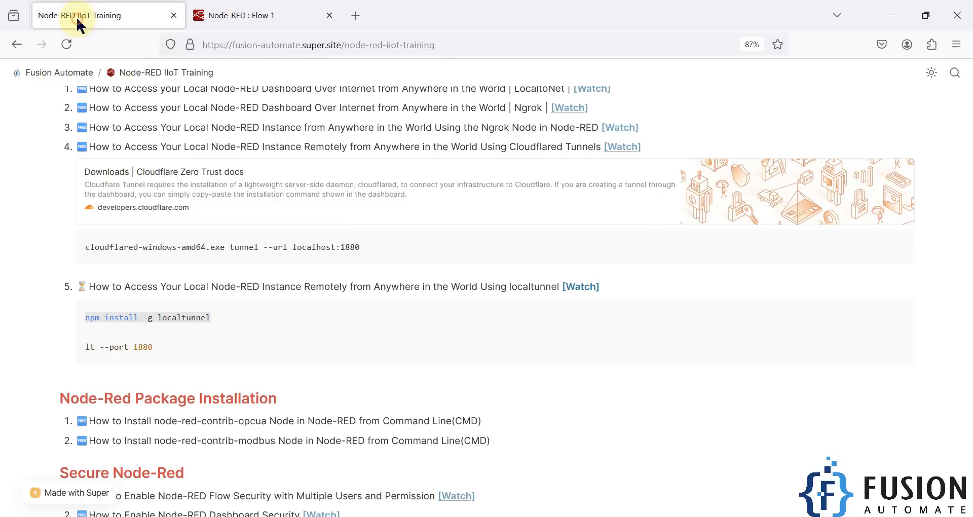
left_click(284, 15)
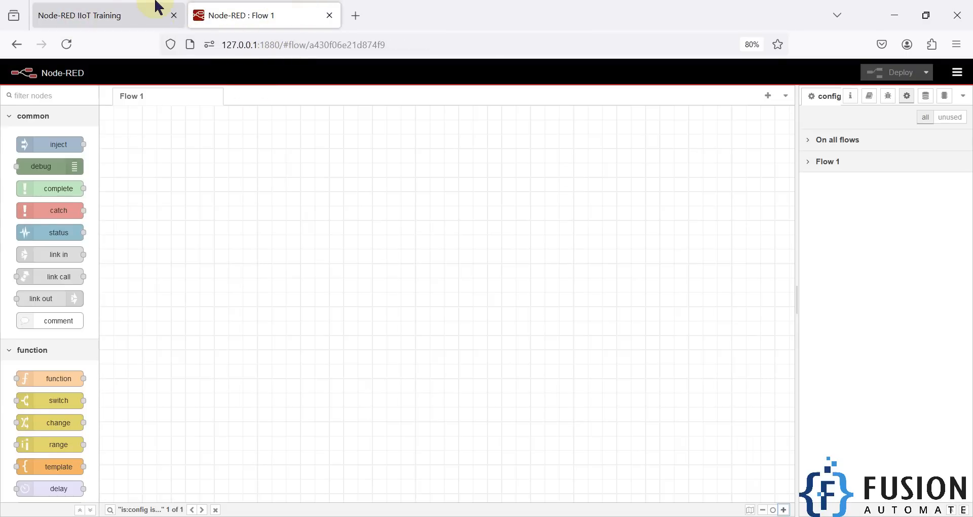
left_click(130, 8)
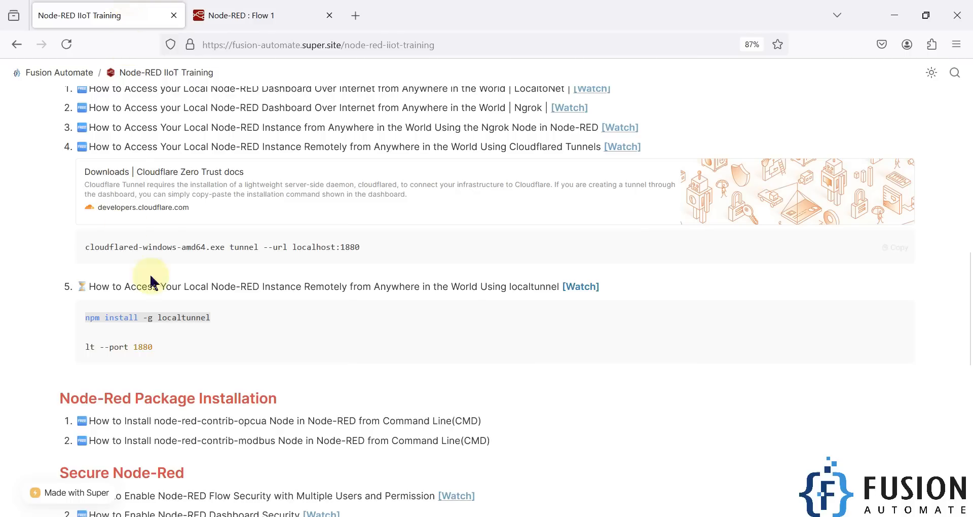
left_click(144, 348)
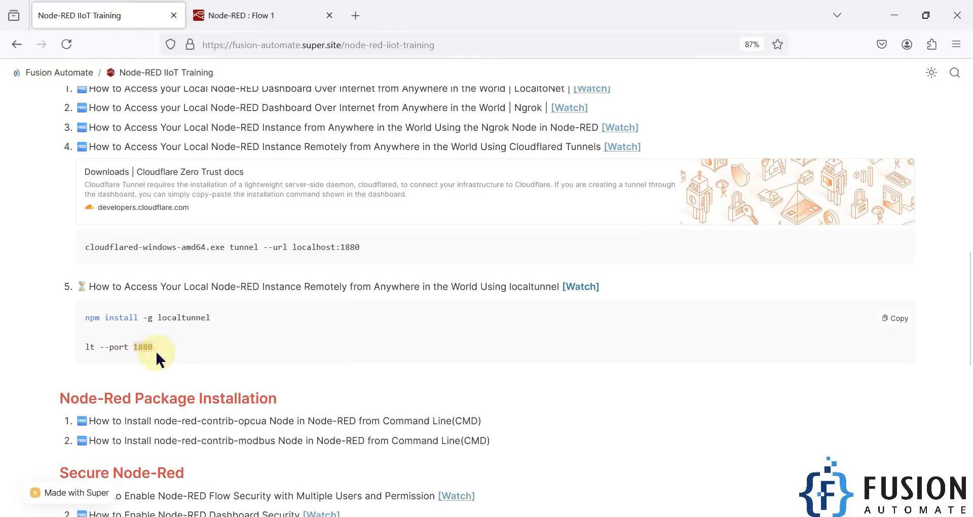
left_click_drag(161, 348, 86, 347)
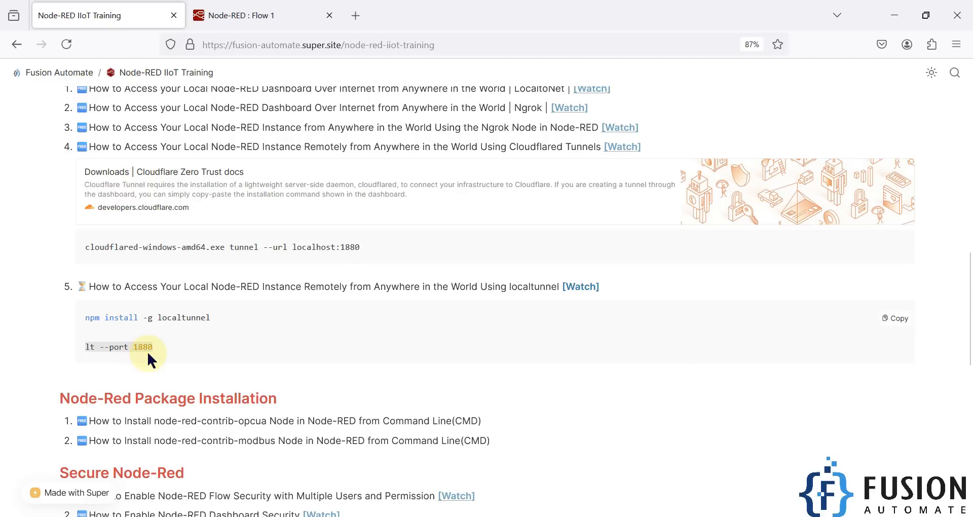
double_click(89, 347)
left_click_drag(101, 347, 128, 347)
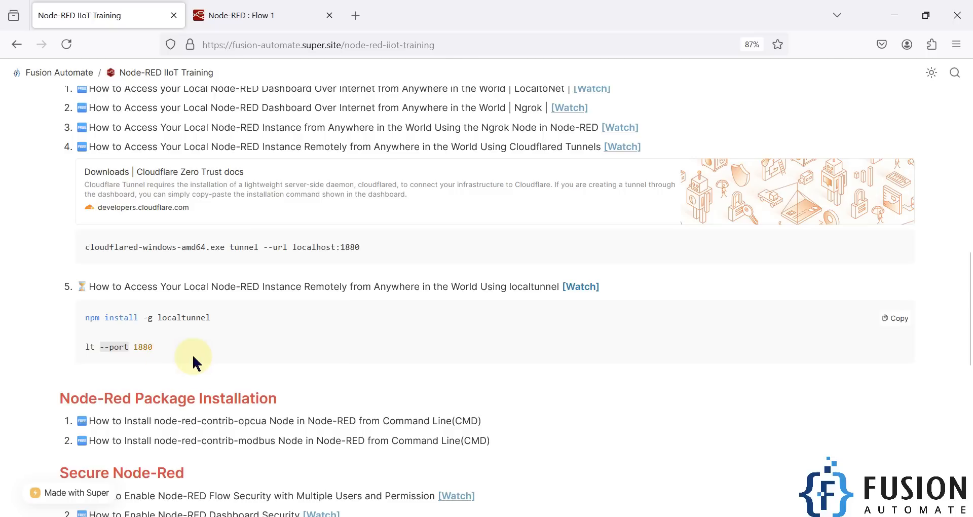
left_click_drag(134, 347, 152, 348)
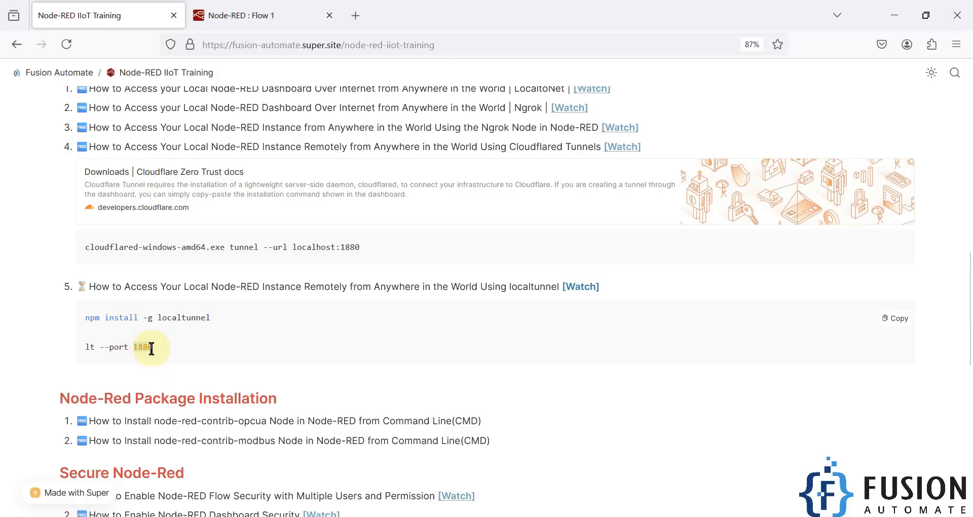
left_click(232, 20)
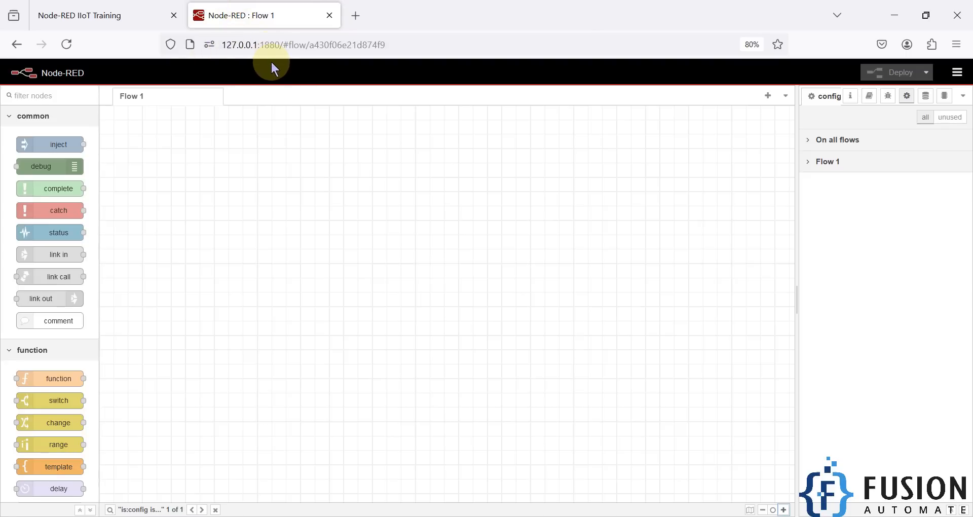
left_click(139, 16)
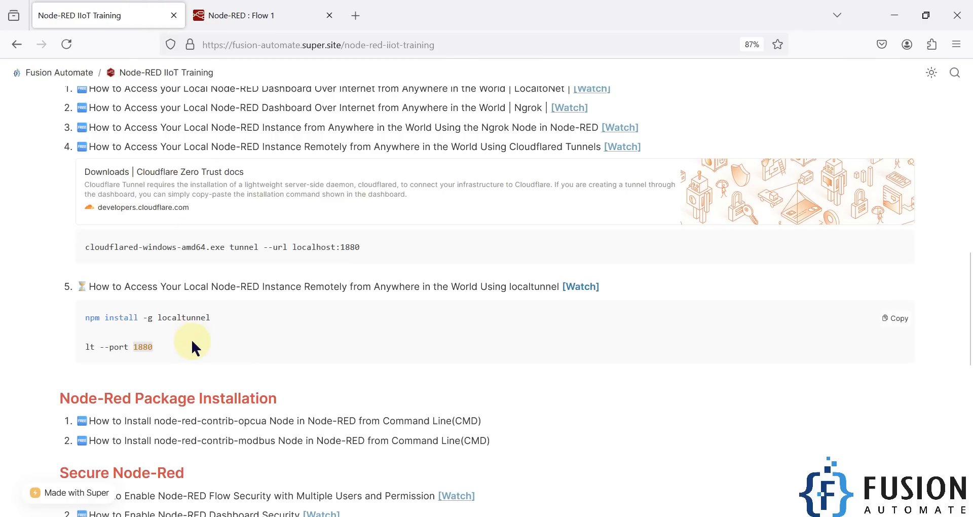
left_click(220, 15)
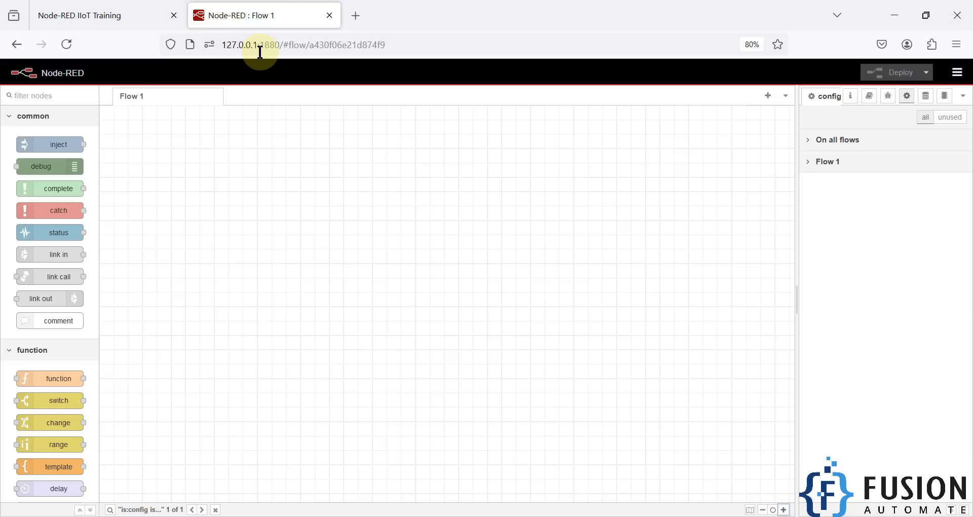
left_click(126, 16)
Copy the tunnel command from the training page and run "lt --port 1880" in Command Prompt.
left_click_drag(155, 346, 87, 346)
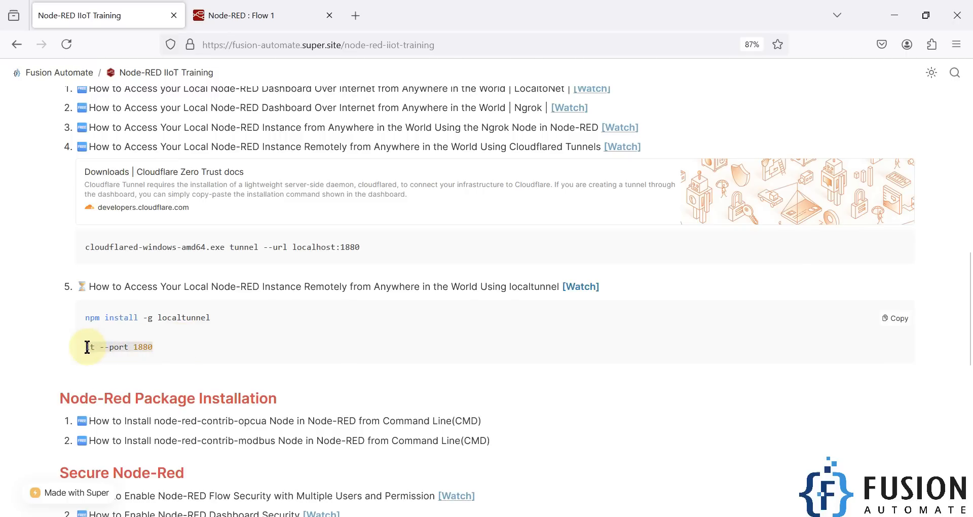
left_click(273, 512)
key("ctrl+v")
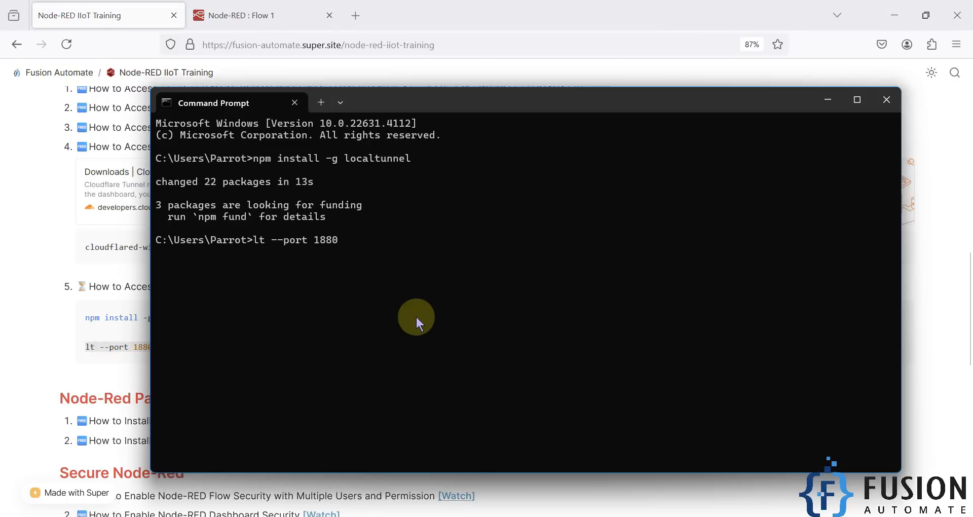
key("Return")
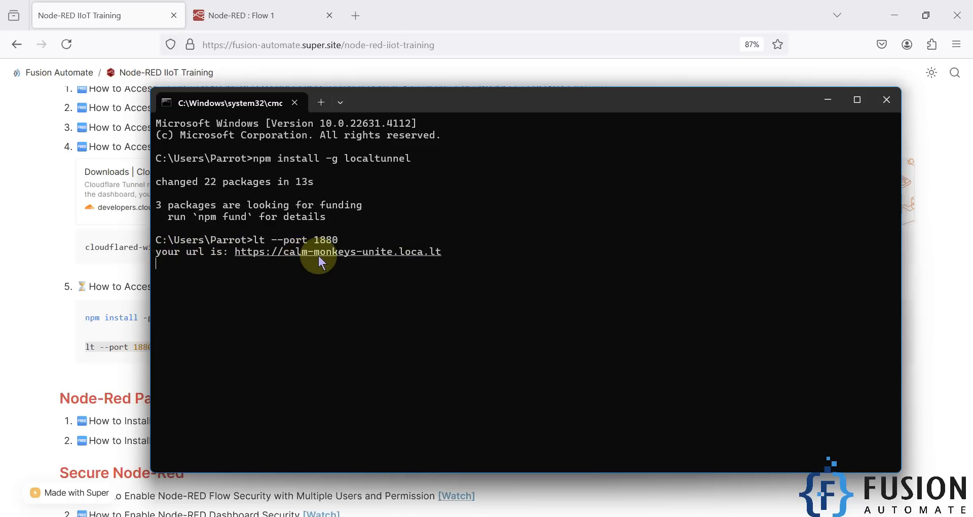
Copy the public URL generated by localtunnel from the Command Prompt output.
left_click(202, 15)
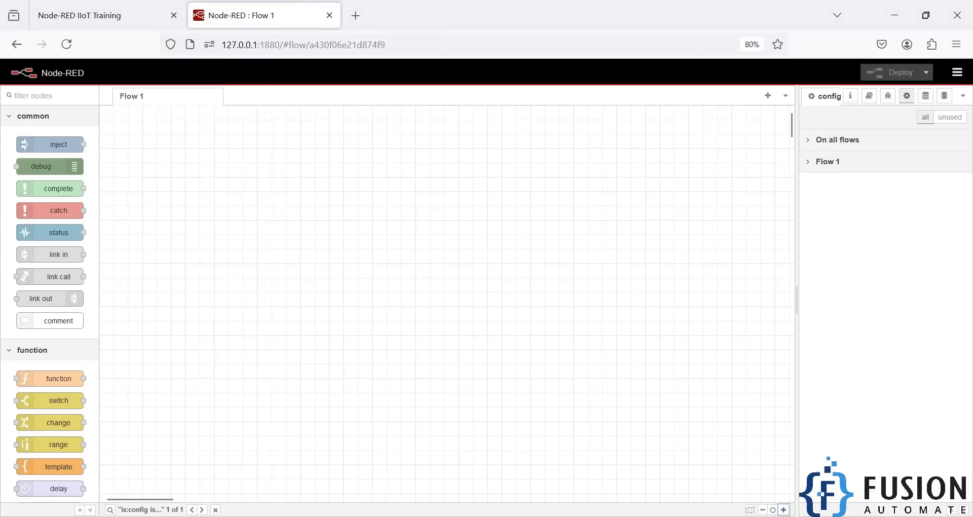
left_click(336, 516)
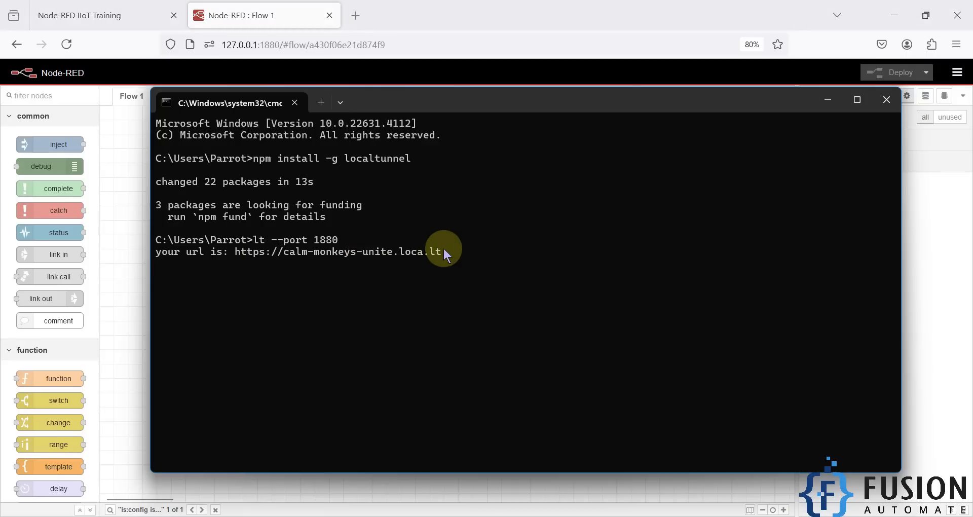
left_click_drag(441, 251, 239, 250)
key("ctrl+c")
Switch back to Firefox and open a new private window.
left_click(520, 6)
left_click(956, 45)
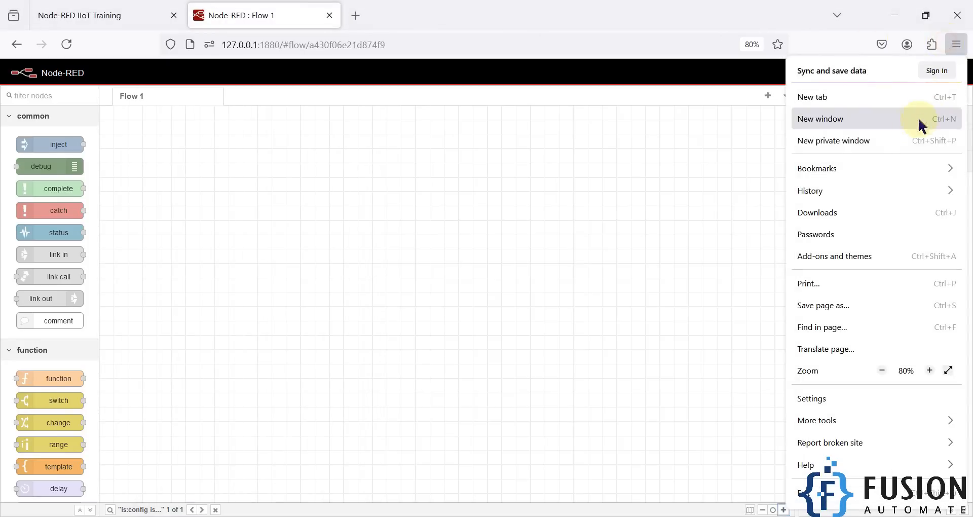
left_click(884, 141)
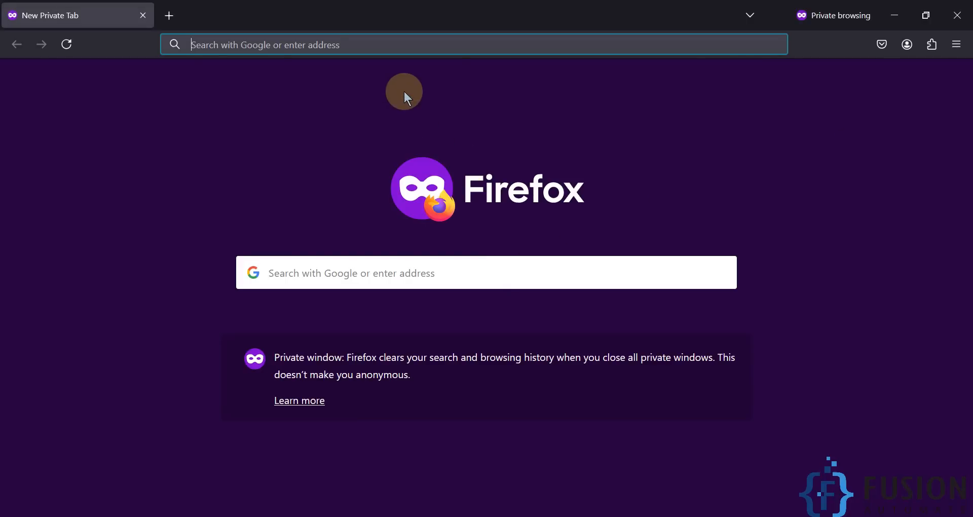
key("ctrl+v")
key("Return")
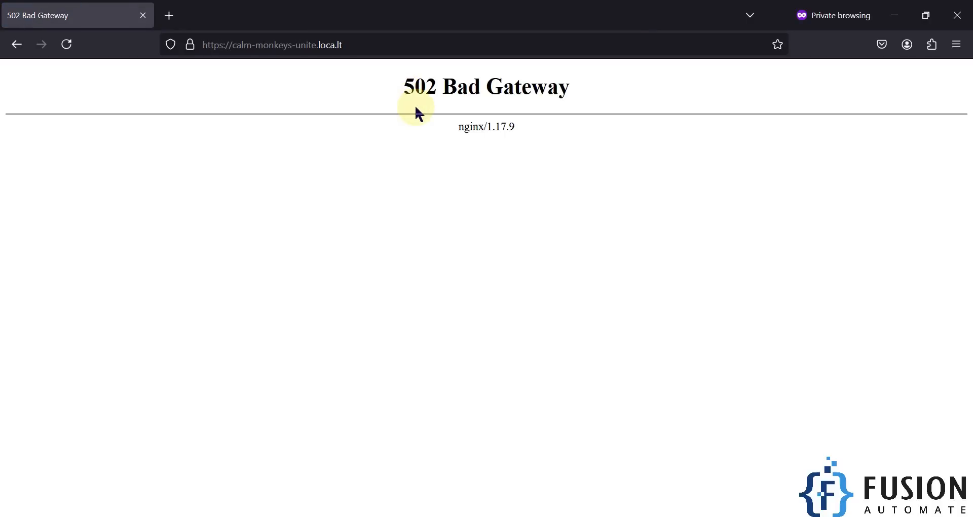
key("alt+F4")
left_click(328, 503)
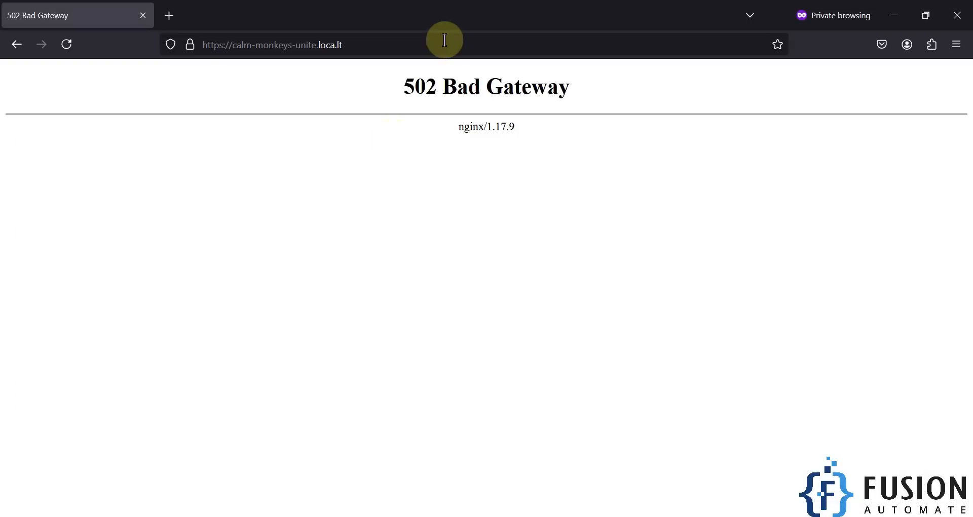
left_click(446, 43)
key("Return")
scroll(464, 278, "down", 1)
scroll(460, 288, "up", 1)
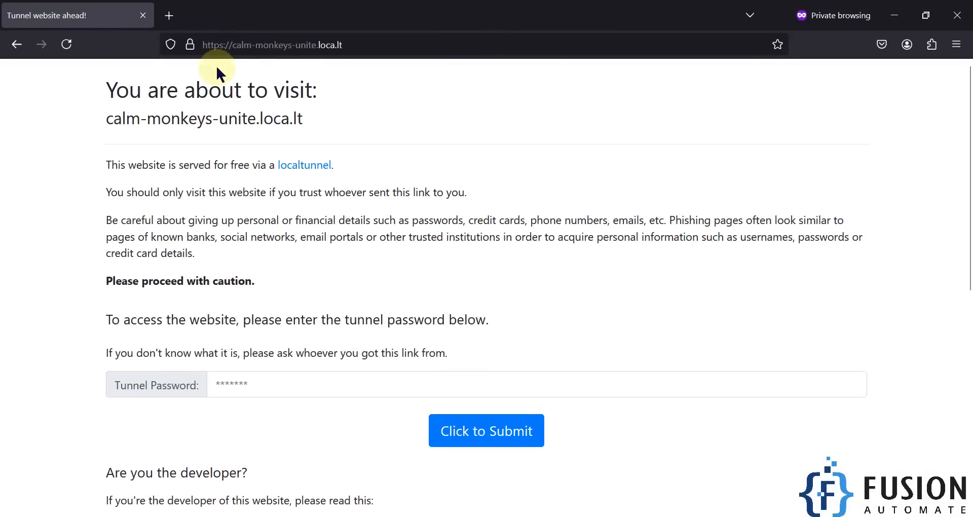
Examine the tunnel password instructions on the warning page and the running tunnel command in Command Prompt.
scroll(455, 200, "down", 1)
left_click(250, 276)
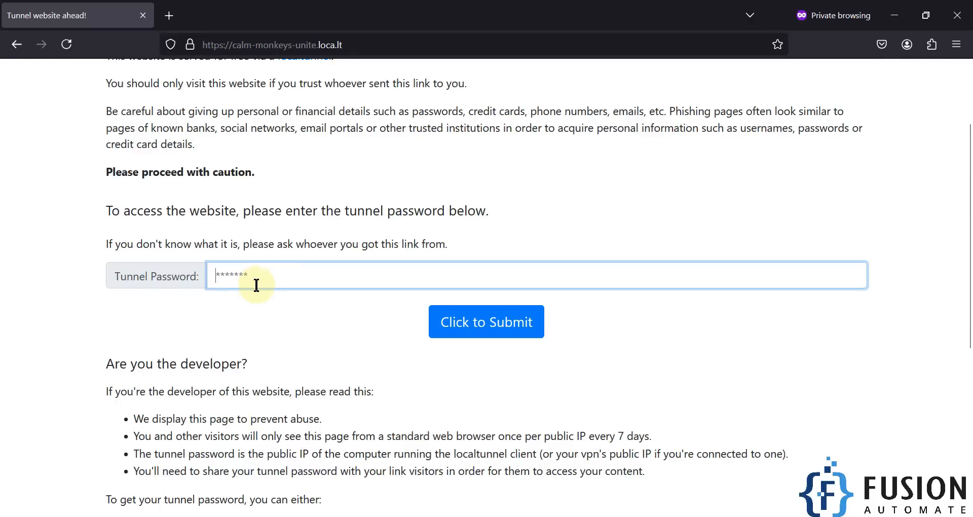
scroll(260, 276, "down", 4)
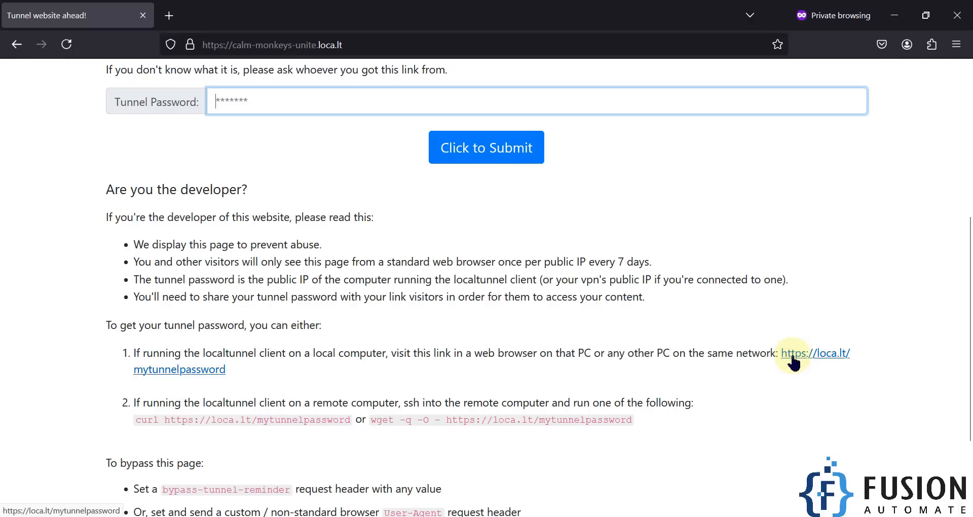
key("alt+Tab")
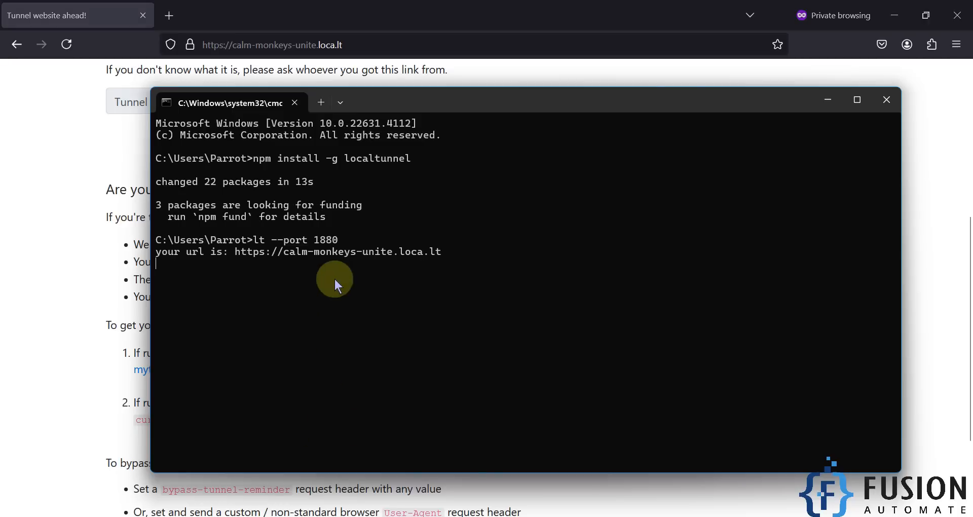
left_click_drag(342, 243, 260, 246)
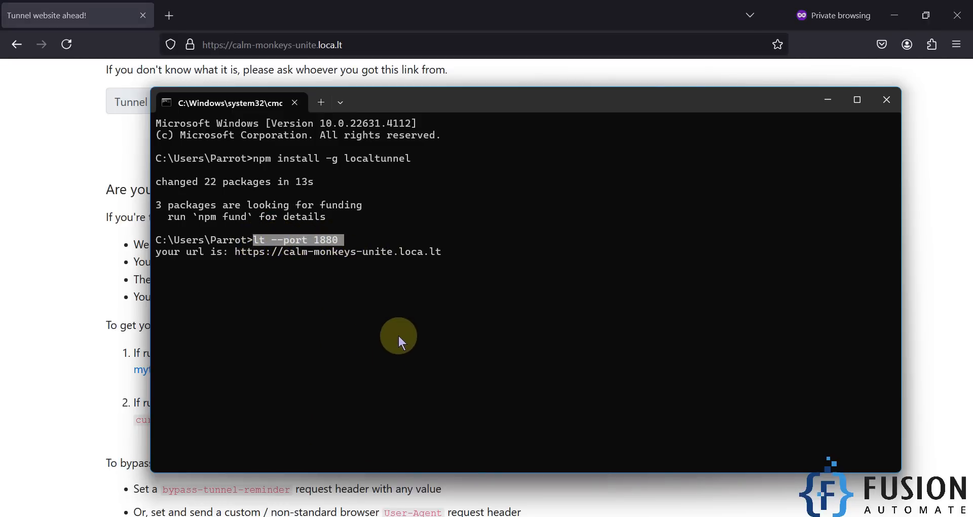
Return to the private Firefox window, open the loca.lt/mytunnelpassword link, reload it and copy the tunnel password.
left_click(613, 8)
left_click(806, 354)
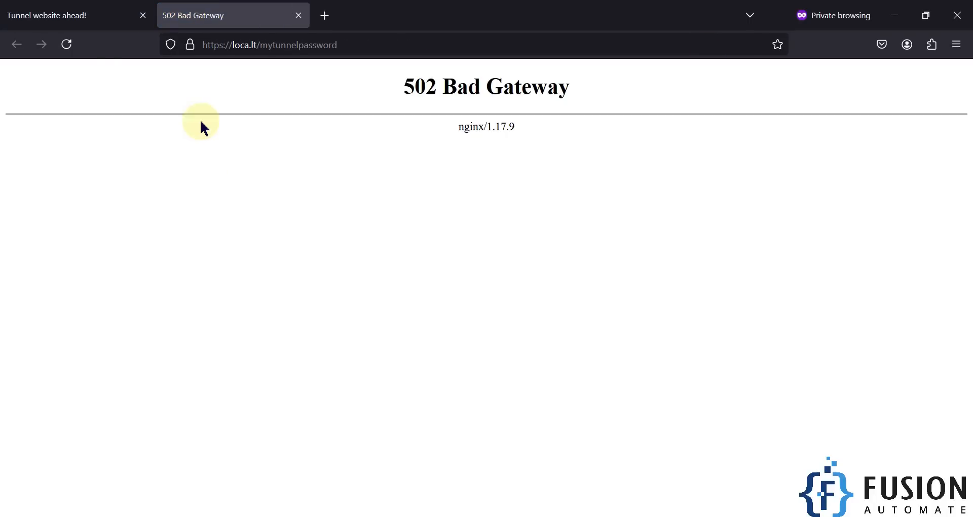
triple_click(414, 87)
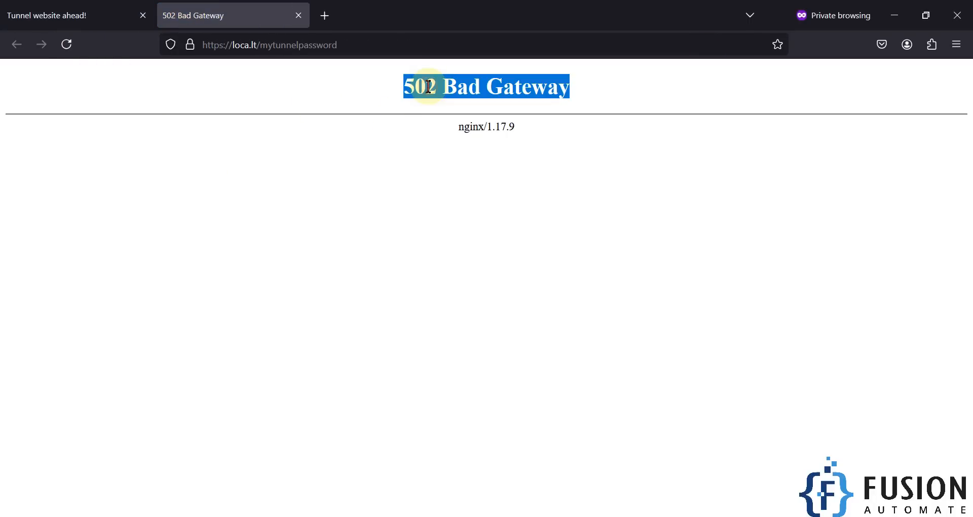
left_click(59, 45)
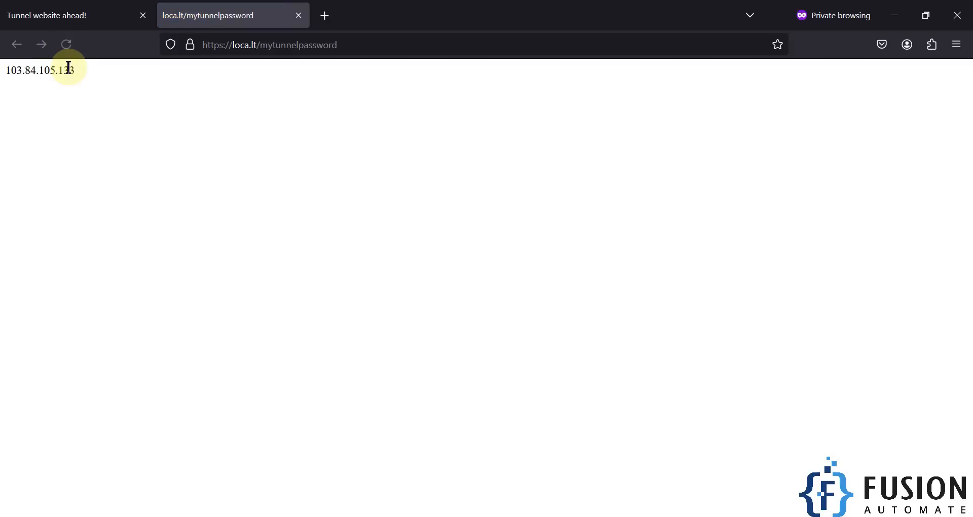
left_click_drag(78, 74, 6, 77)
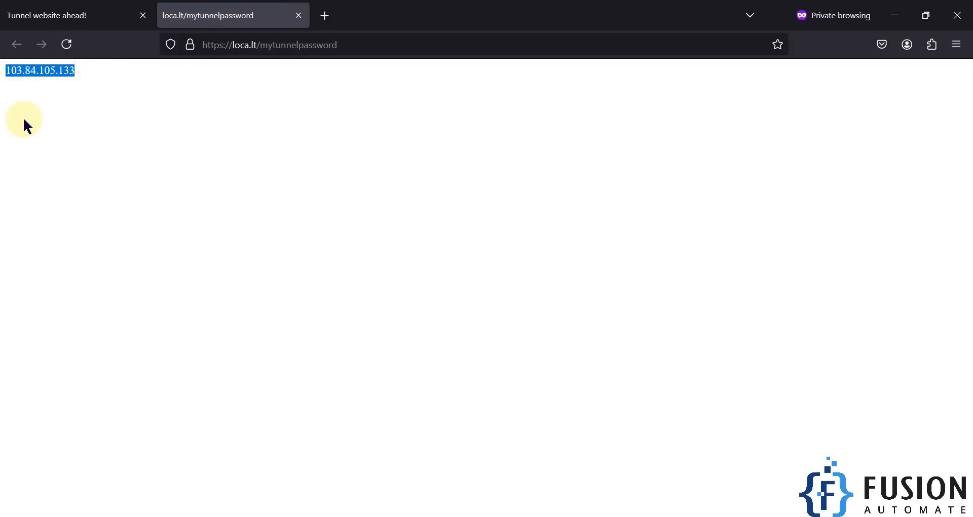
Paste the copied tunnel password into the Tunnel Password field of the warning page and submit it.
left_click(87, 14)
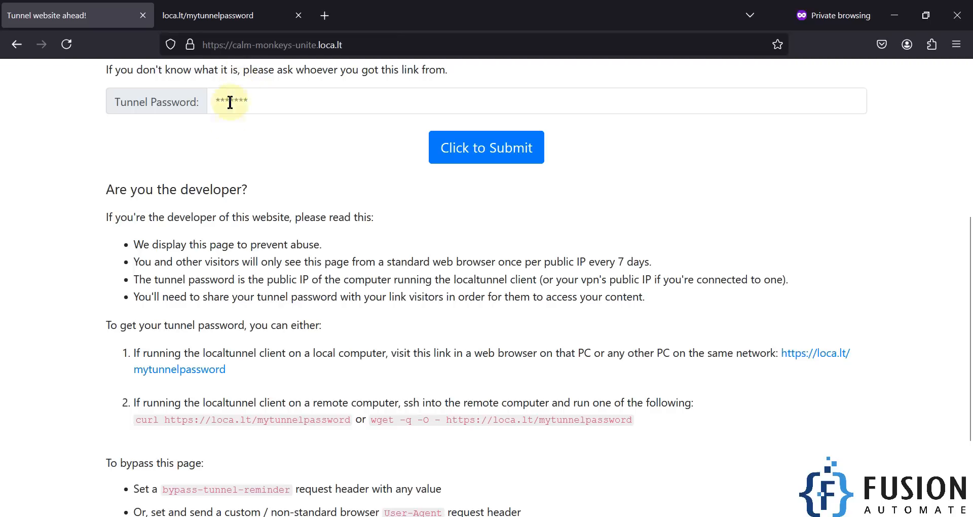
left_click(245, 98)
key("ctrl+v")
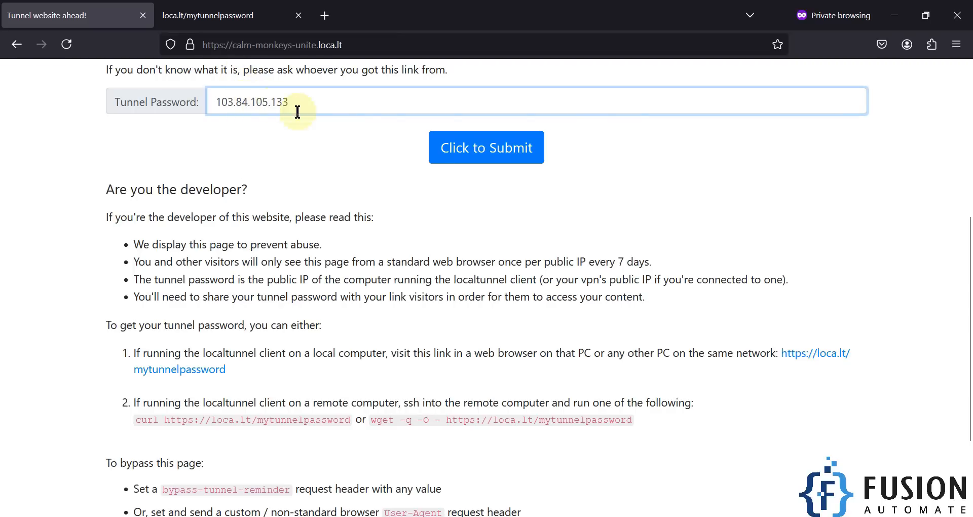
left_click(498, 160)
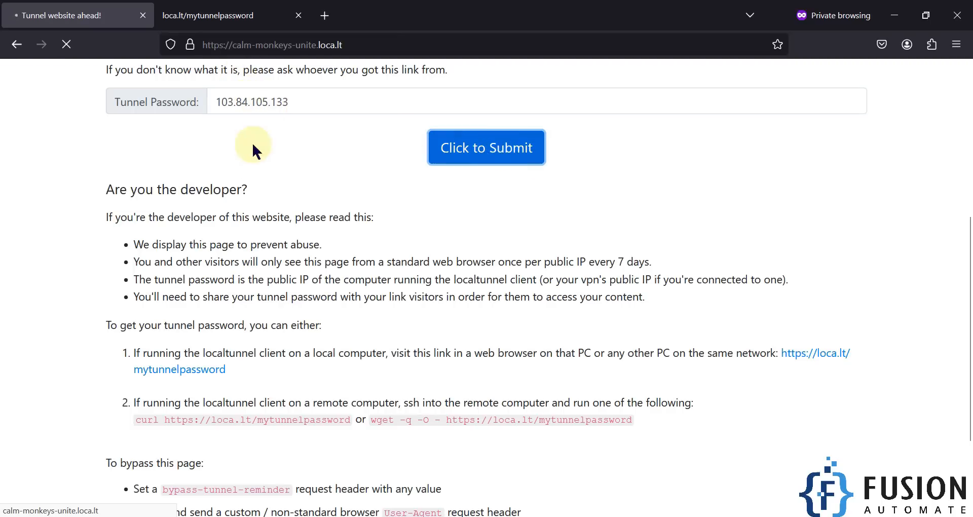
Arrange the local Node-RED editor window and the private tunnel window side by side.
left_click_drag(515, 4, 668, 86)
left_click(211, 15)
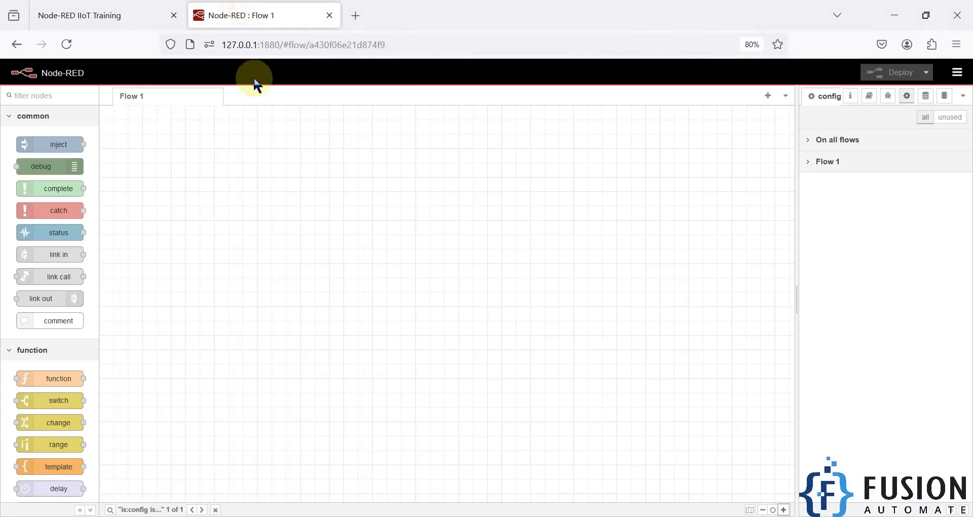
left_click_drag(474, 32, 1, 168)
left_click(572, 192)
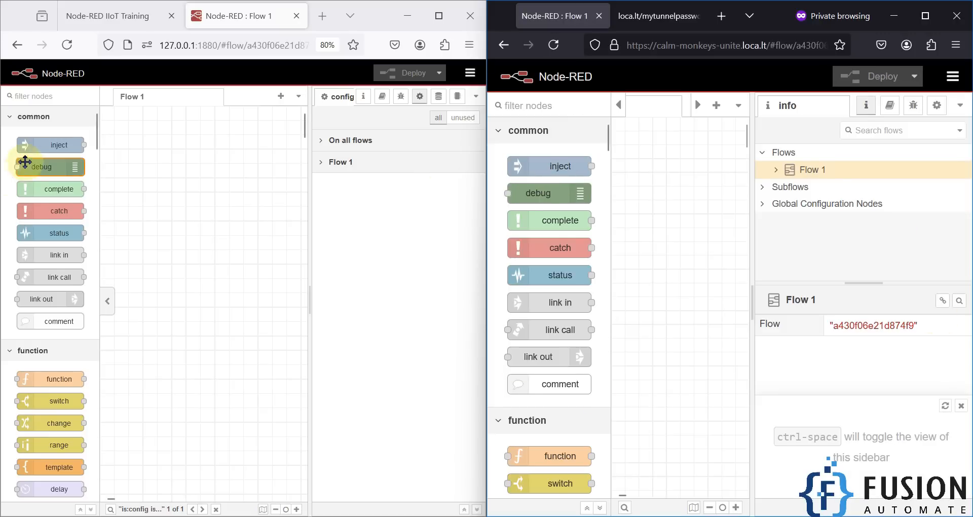
Place an inject node on Flow 1 in the local Node-RED editor and deploy the flow.
left_click_drag(38, 149, 191, 175)
left_click_drag(126, 181, 169, 180)
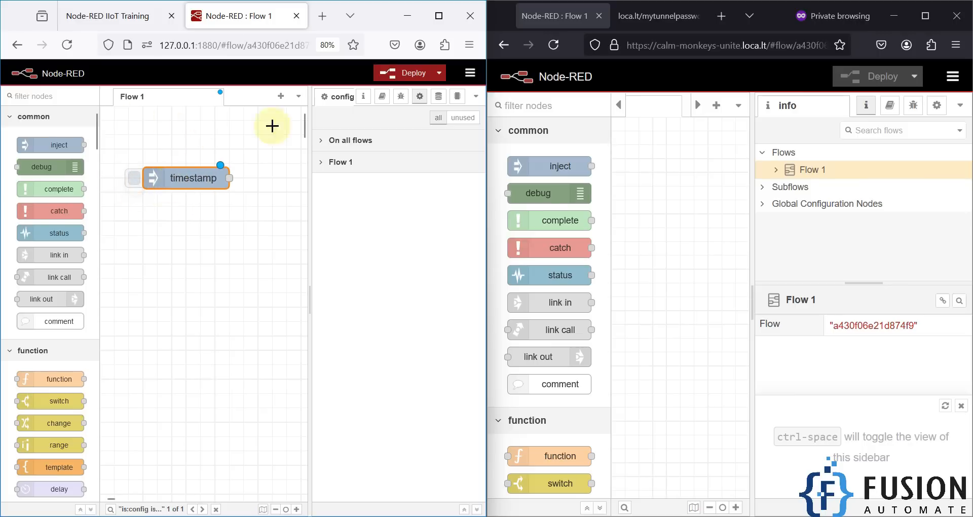
left_click(388, 77)
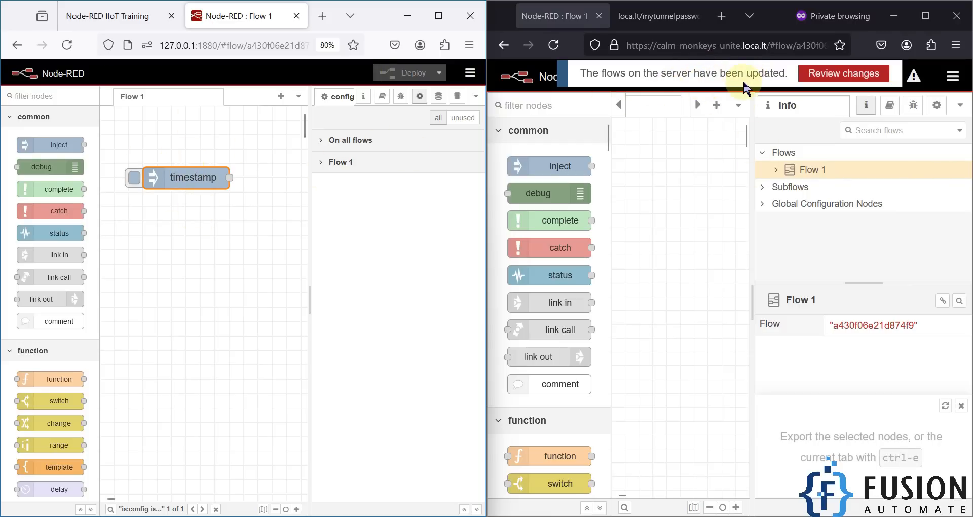
Merge the updated server flows into the Node-RED editor opened through the public URL.
left_click(858, 74)
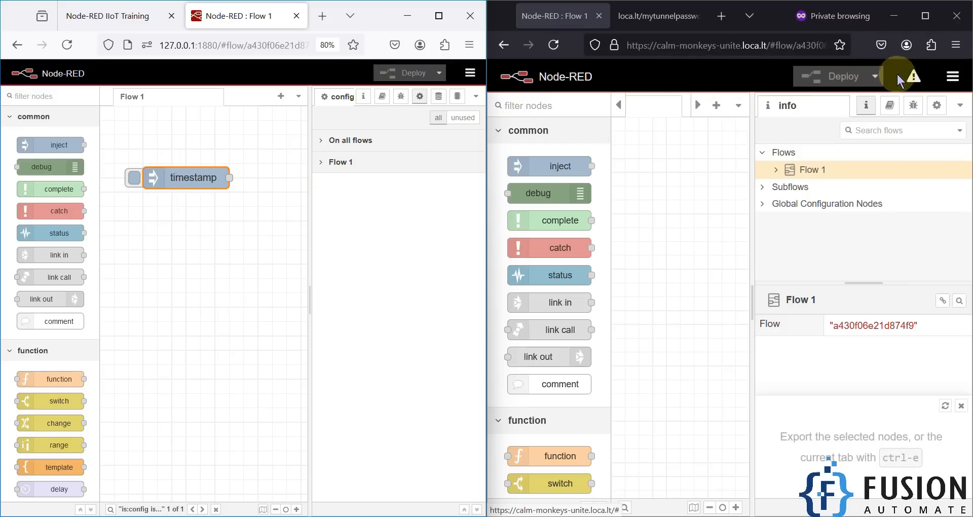
left_click(913, 80)
left_click(827, 75)
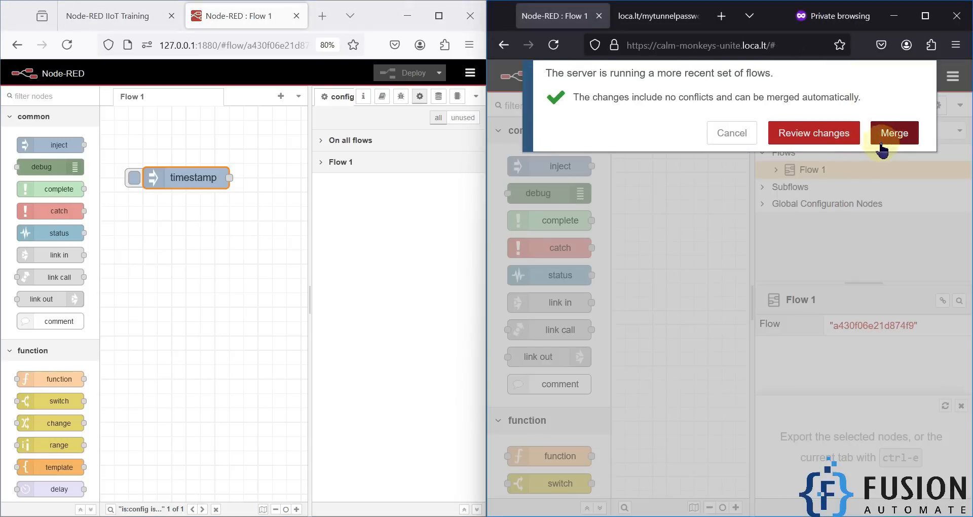
left_click(895, 134)
In the remote editor, collapse the sidebar, connect a debug node to the timestamp node's output and deploy the flow.
left_click_drag(617, 159, 739, 211)
left_click_drag(750, 302, 938, 299)
left_click_drag(736, 186, 784, 229)
left_click(781, 275)
left_click(867, 77)
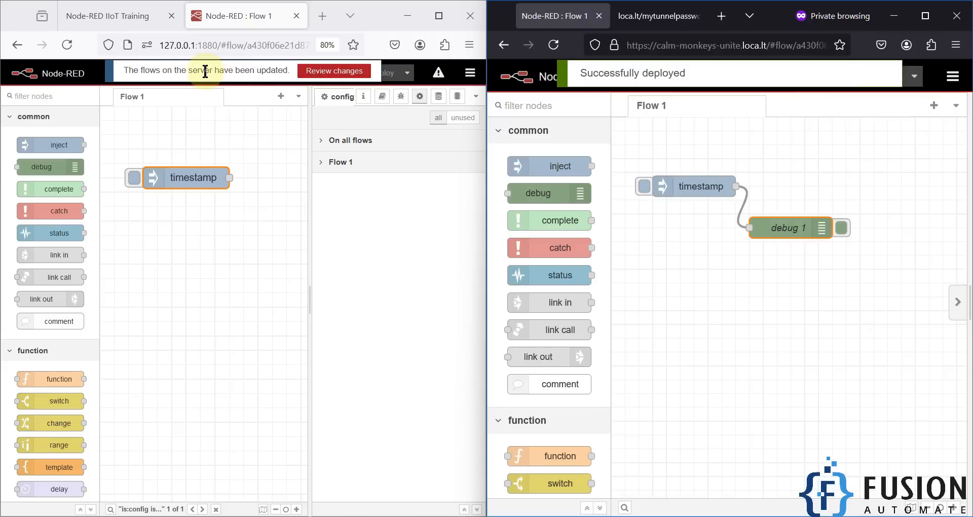
Merge the remote changes into the local Node-RED editor and collapse its sidebar.
left_click(318, 70)
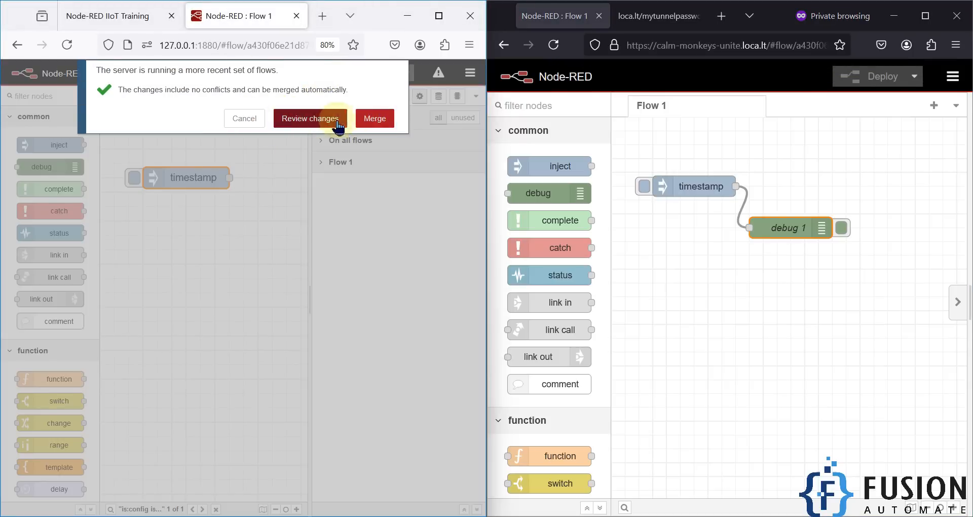
left_click(370, 123)
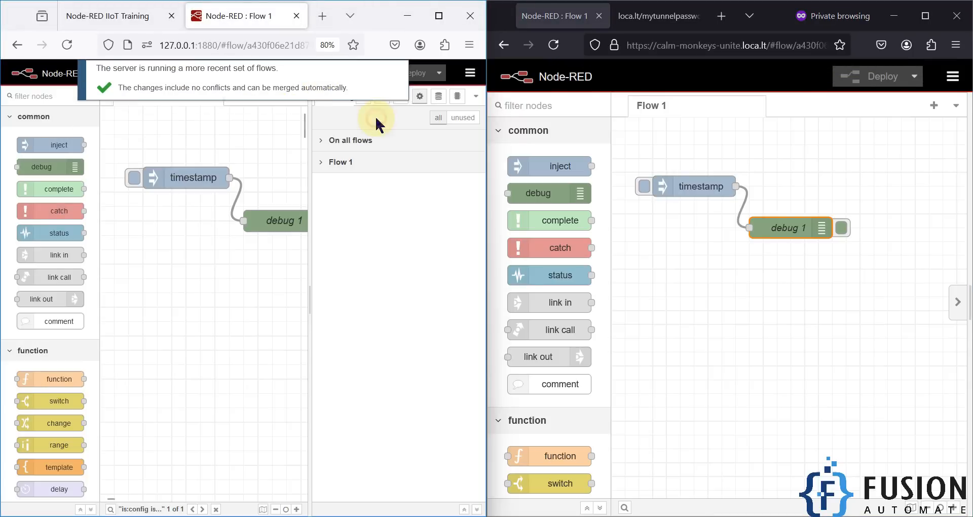
left_click(302, 298)
Select the timestamp and debug nodes in both editors to compare the local and remote flows.
left_click_drag(132, 167, 357, 282)
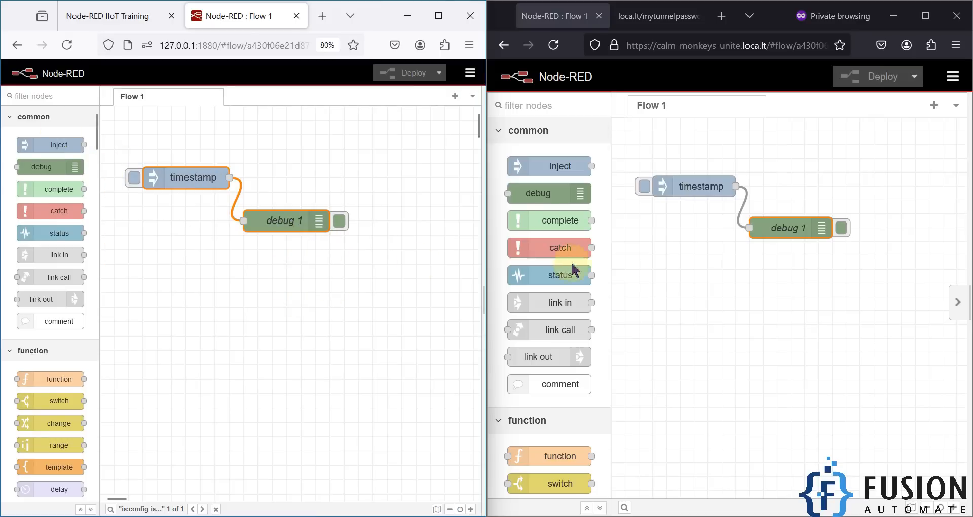
left_click_drag(623, 159, 884, 283)
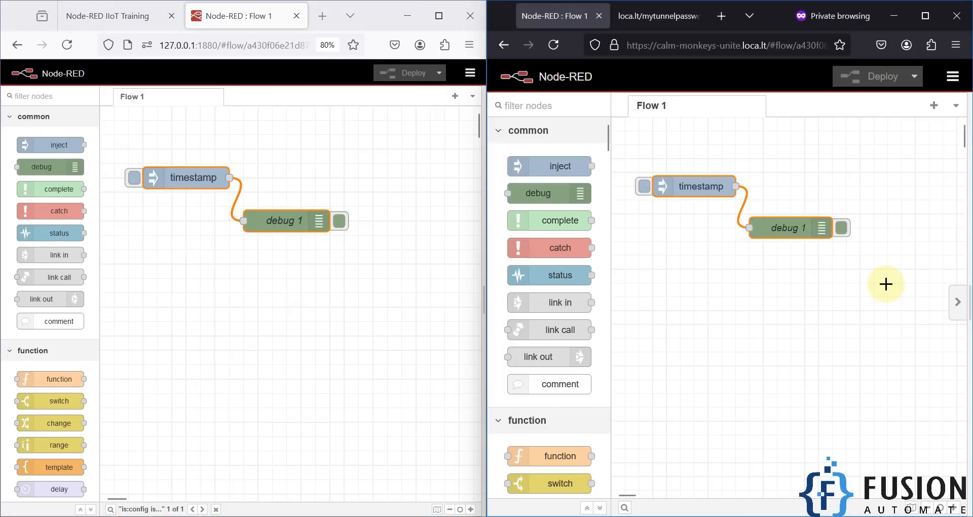
left_click(363, 306)
left_click_drag(114, 155, 394, 272)
left_click_drag(634, 168, 863, 282)
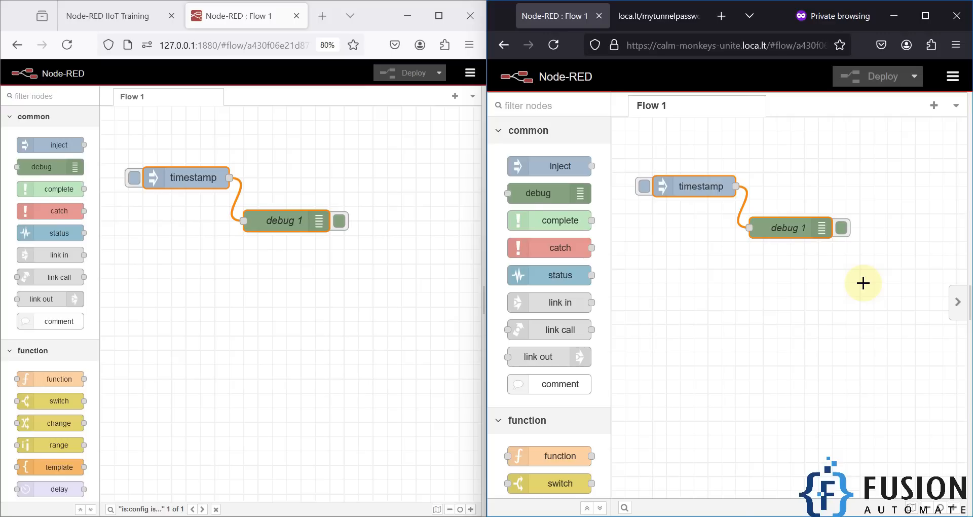
Bring up Command Prompt and compare its tunnel command and generated URL with the remote editor's address.
left_click(346, 504)
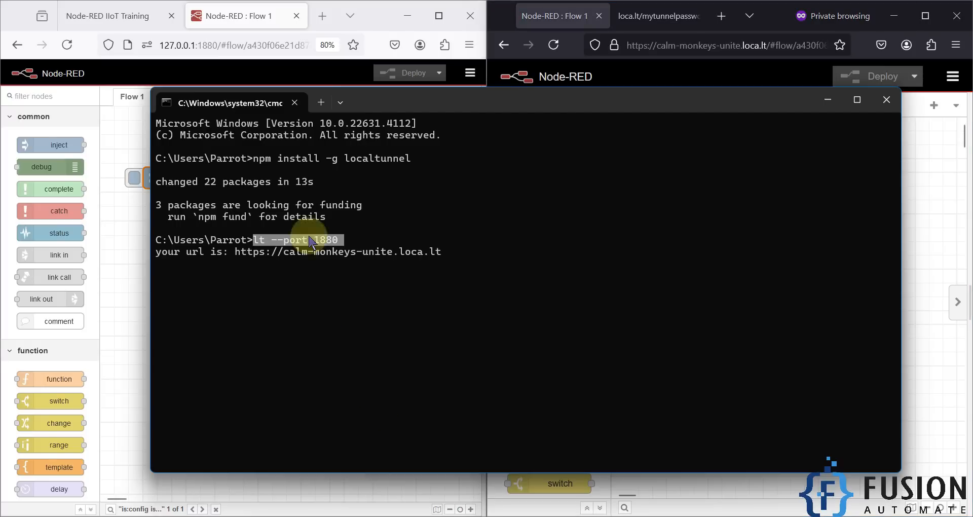
left_click(396, 238)
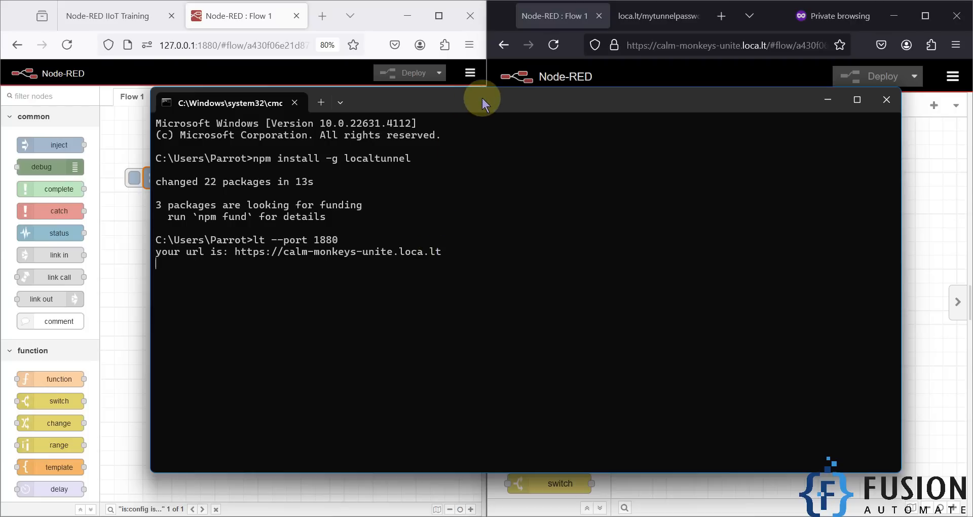
left_click_drag(484, 100, 451, 114)
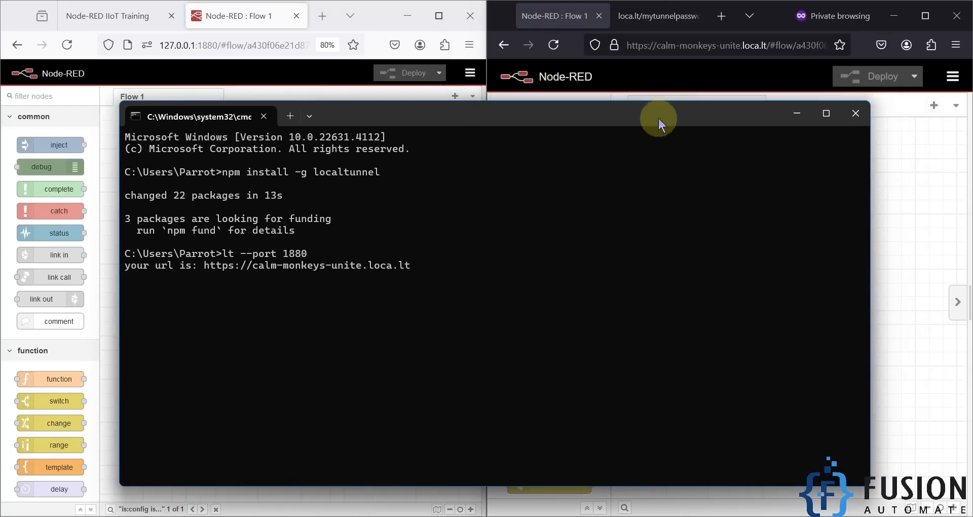
left_click(915, 243)
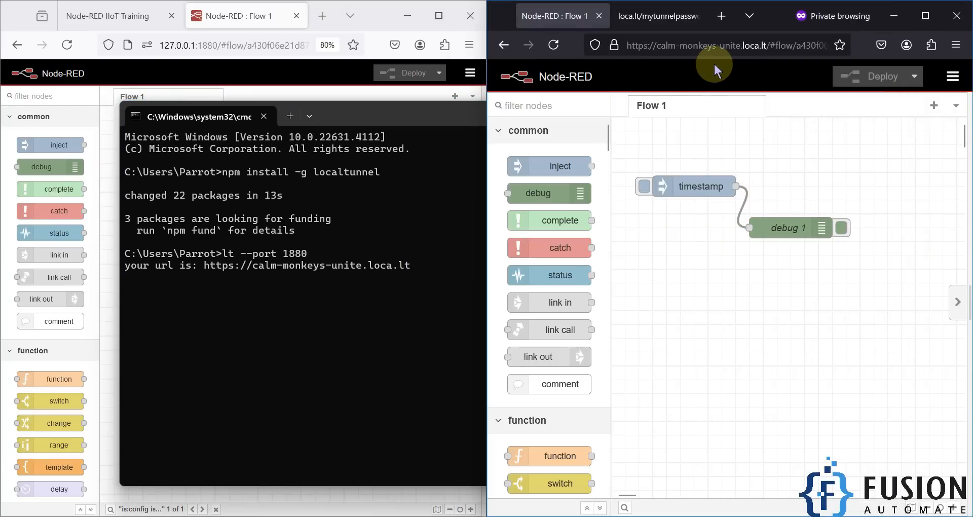
left_click(464, 132)
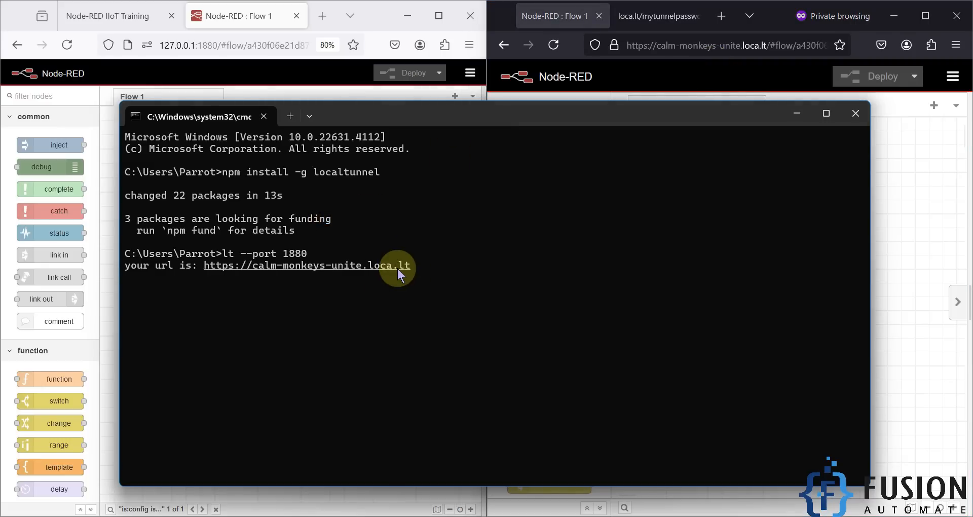
left_click_drag(310, 254, 224, 254)
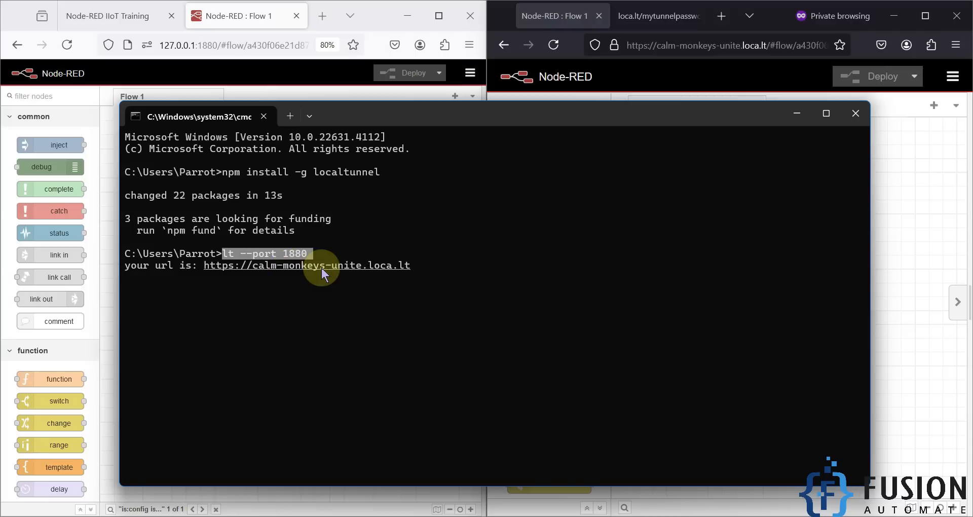
Stop the running tunnel and run "lt --port 1880" again in Command Prompt.
right_click(344, 303)
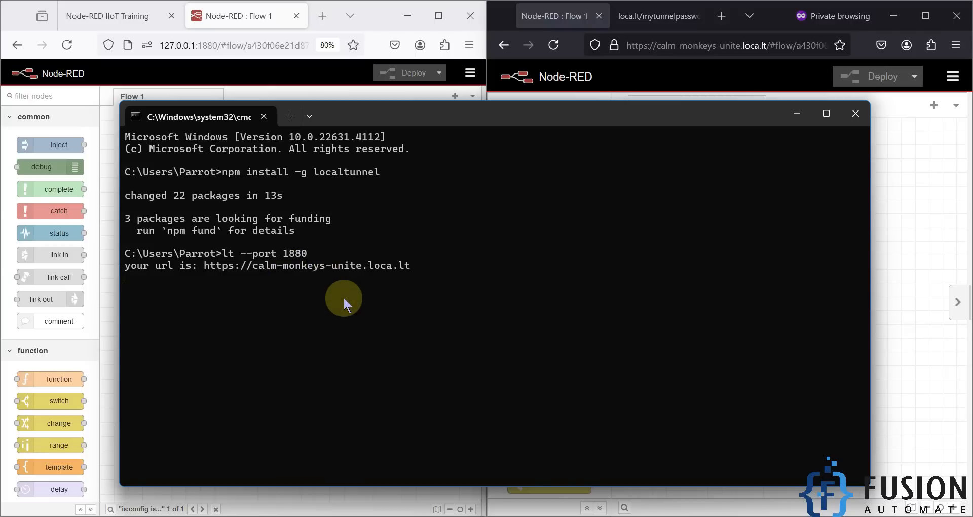
key("ctrl+c")
key("Up")
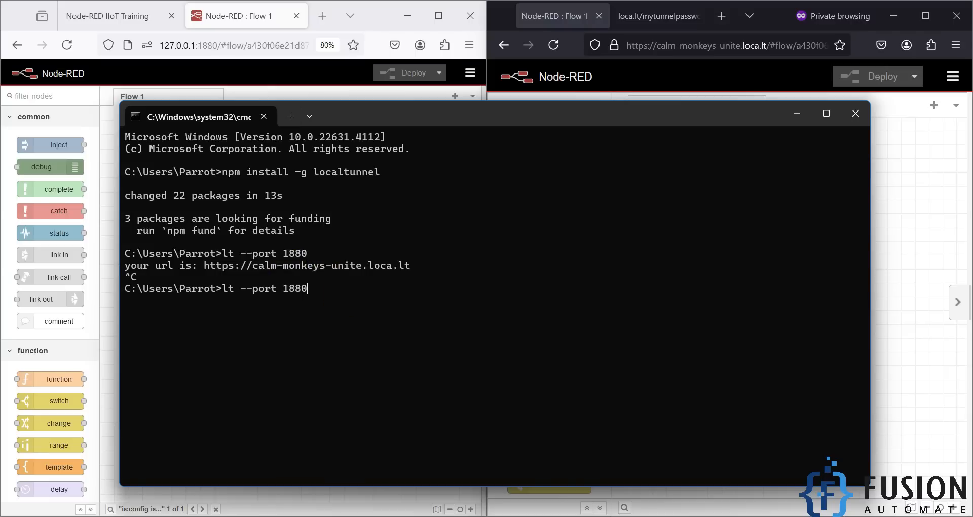
key("Return")
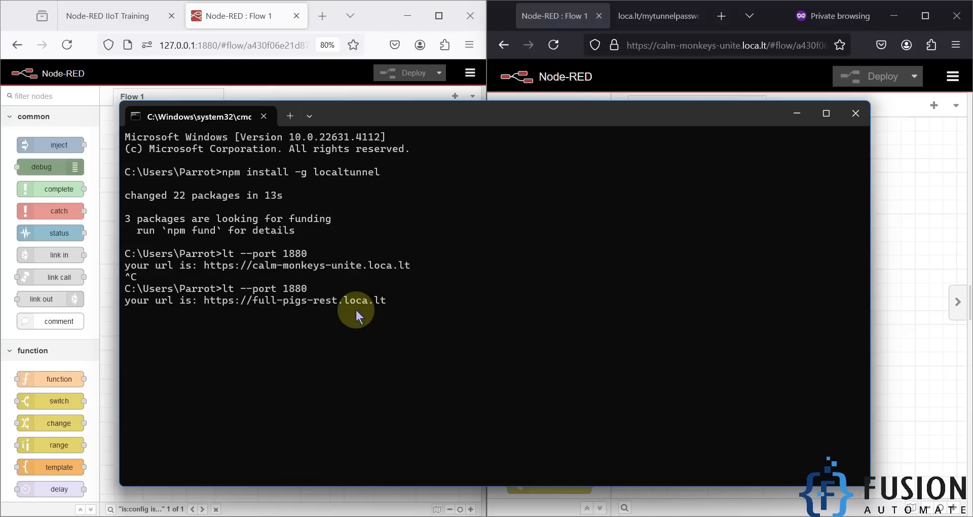
left_click_drag(201, 304, 384, 302)
key("ctrl+c")
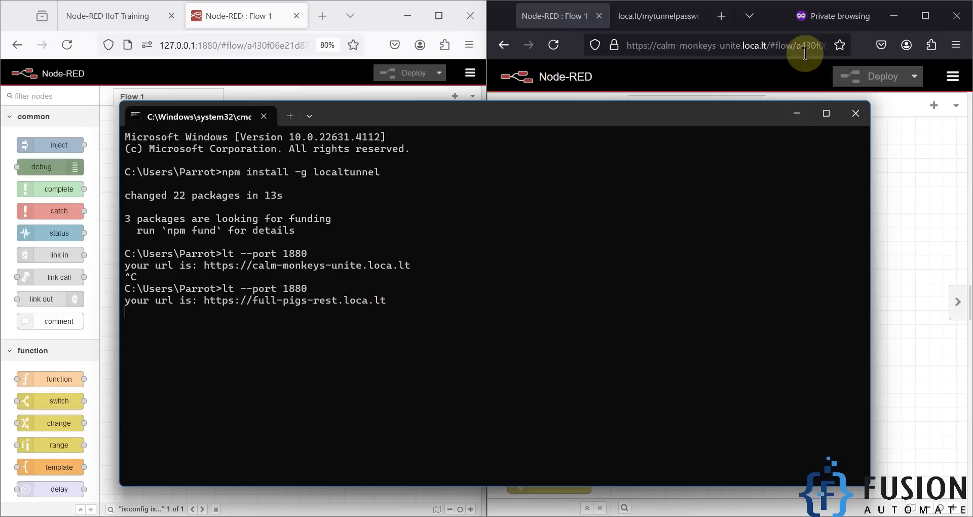
left_click(757, 40)
key("ctrl+v")
key("Return")
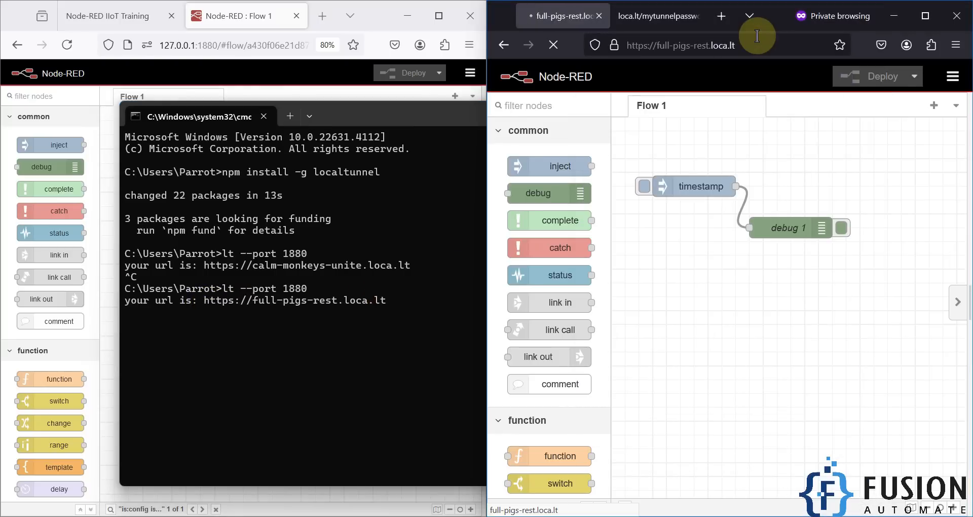
scroll(770, 310, "down", 3)
scroll(770, 309, "down", 2)
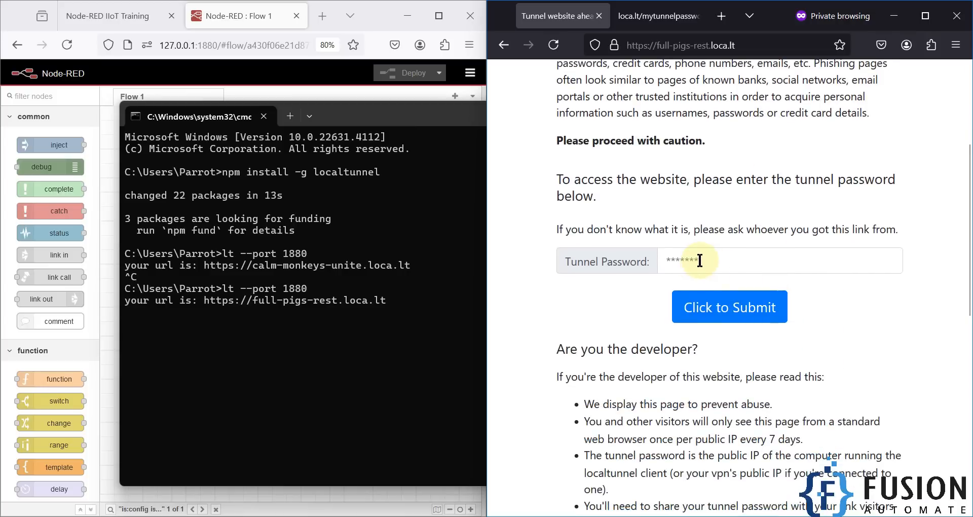
scroll(740, 314, "down", 3)
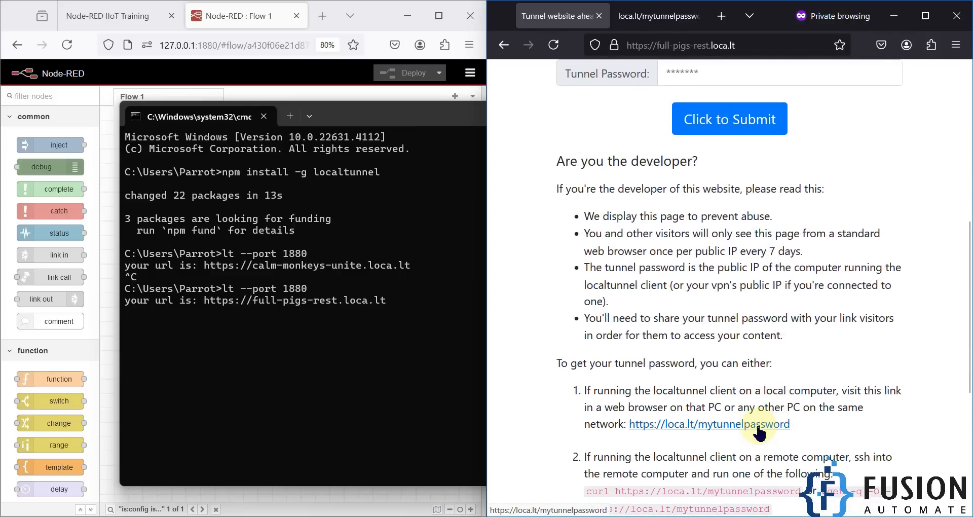
left_click(758, 428)
left_click_drag(563, 71, 474, 71)
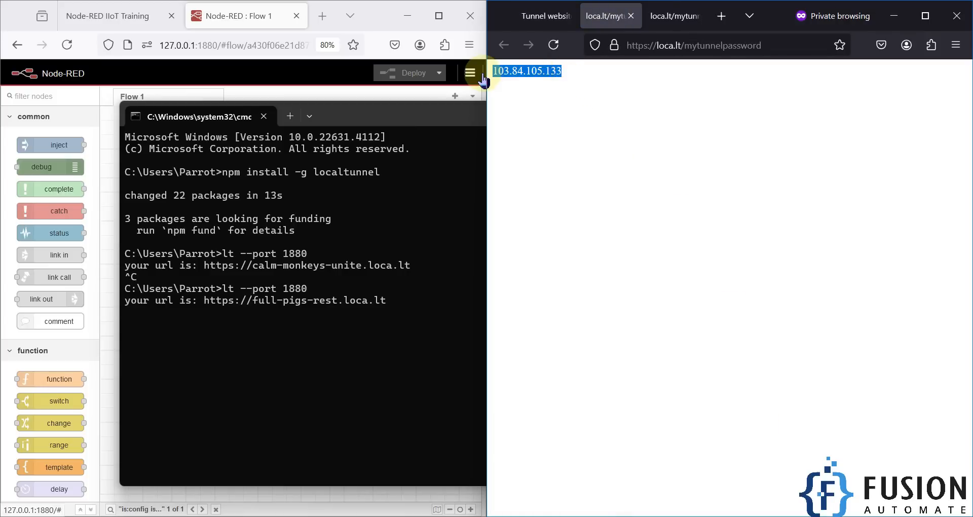
Enter the tunnel password on the full-pigs-rest.loca.lt access page and submit it.
left_click(529, 20)
left_click(702, 74)
key("ctrl+v")
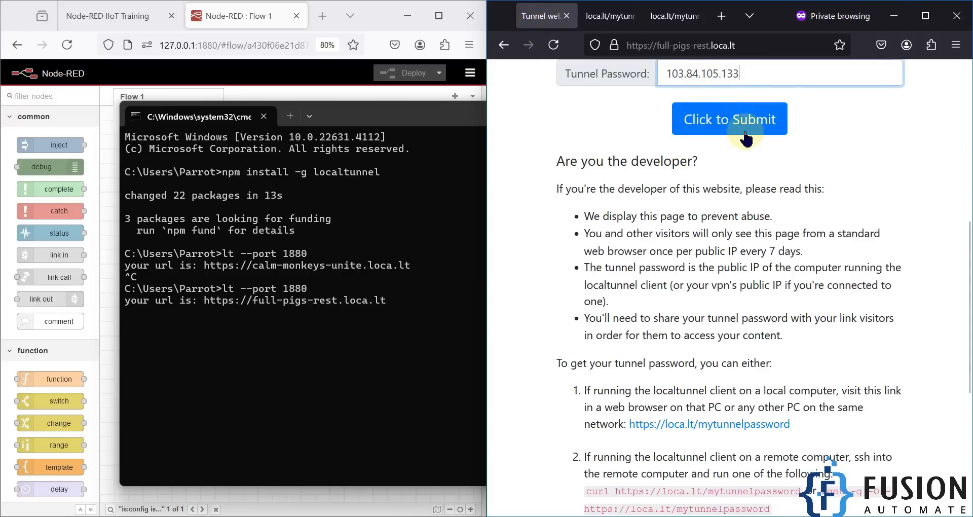
left_click(750, 126)
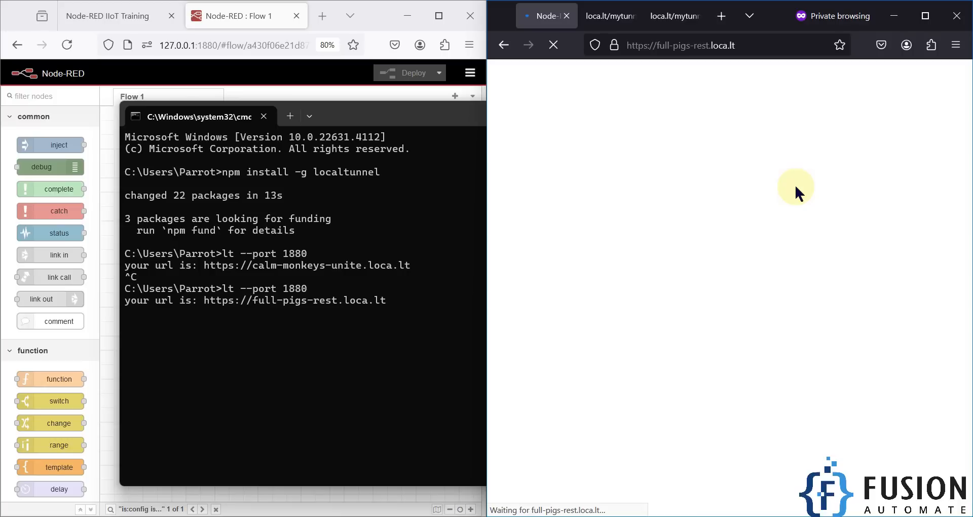
Close the two leftover tunnel password tabs in the private window and minimize Command Prompt.
left_click(702, 15)
left_click(637, 16)
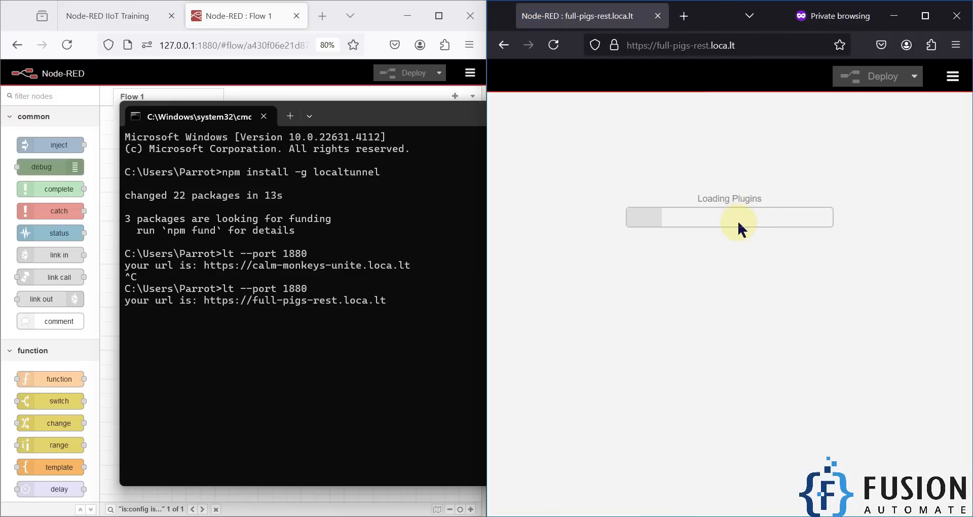
left_click(349, 221)
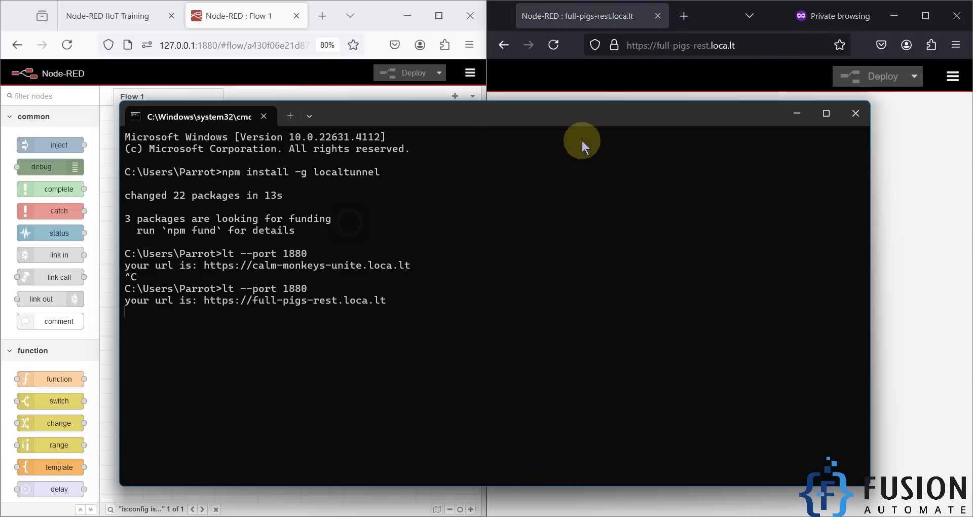
left_click(794, 117)
Select the timestamp and debug nodes in the local editor and check the flow against the remote editor.
left_click_drag(109, 150, 379, 252)
left_click(254, 161)
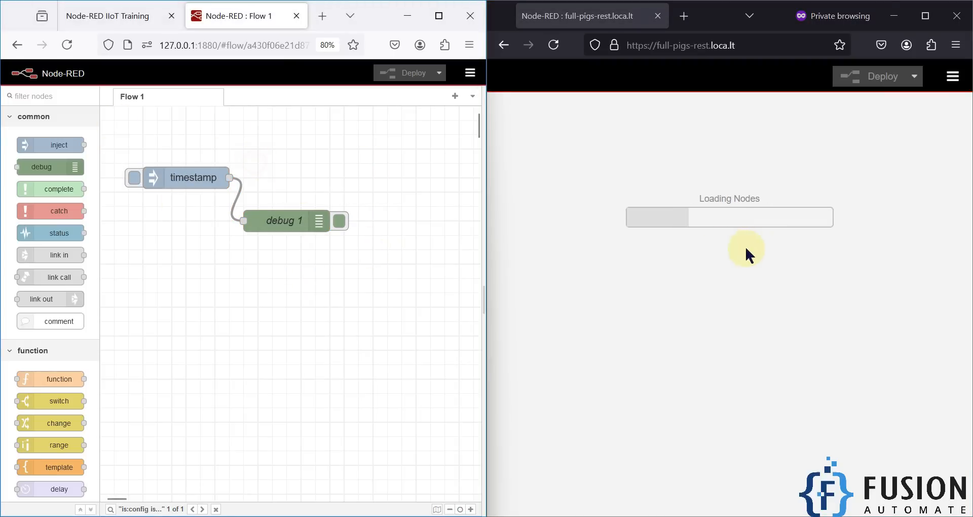
left_click(764, 266)
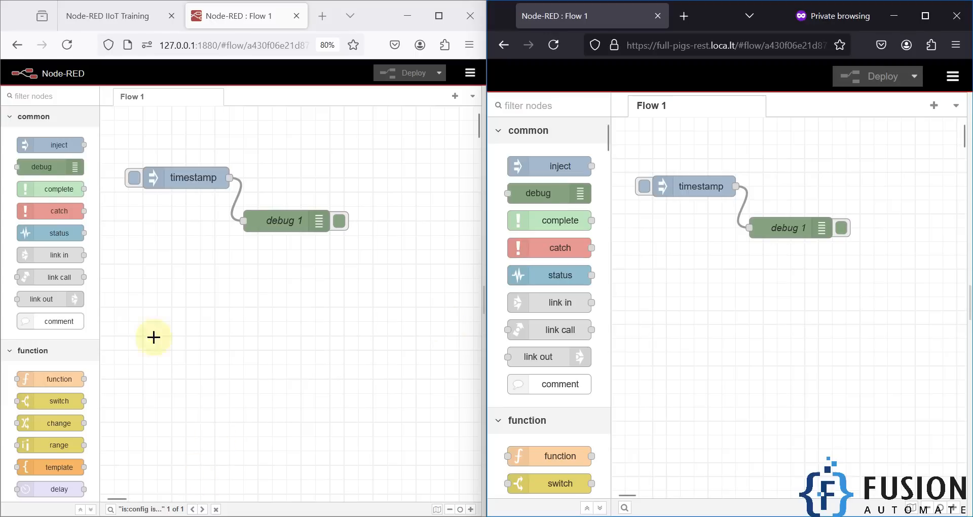
Show the Node-RED IIoT Training page maximized and review its localtunnel commands "npm install -g localtunnel" and "lt --port 1880".
left_click(114, 17)
left_click(435, 18)
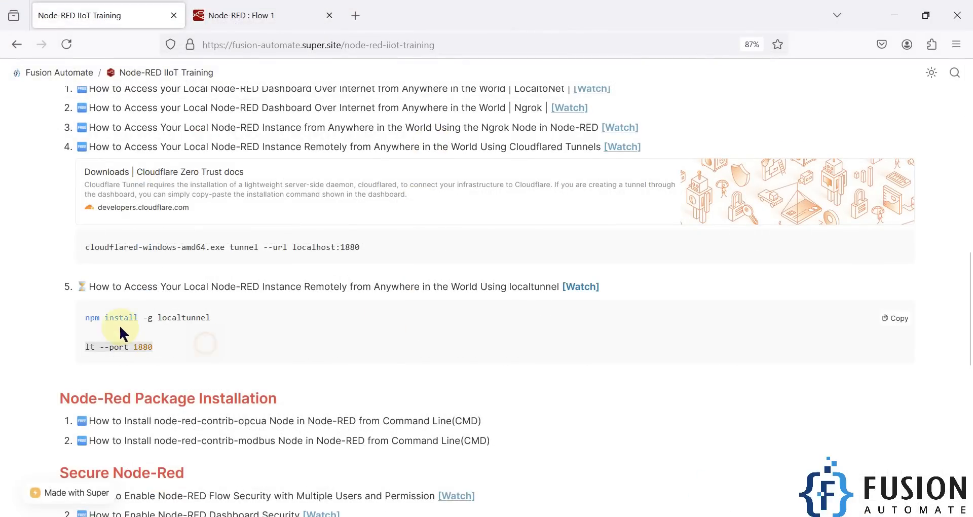
triple_click(123, 330)
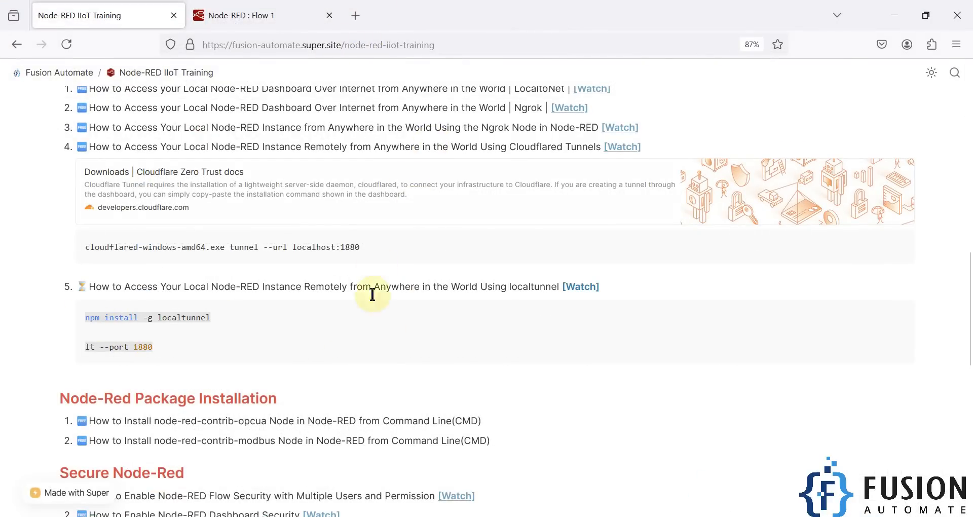
left_click(224, 338)
left_click_drag(141, 322, 75, 323)
triple_click(170, 320)
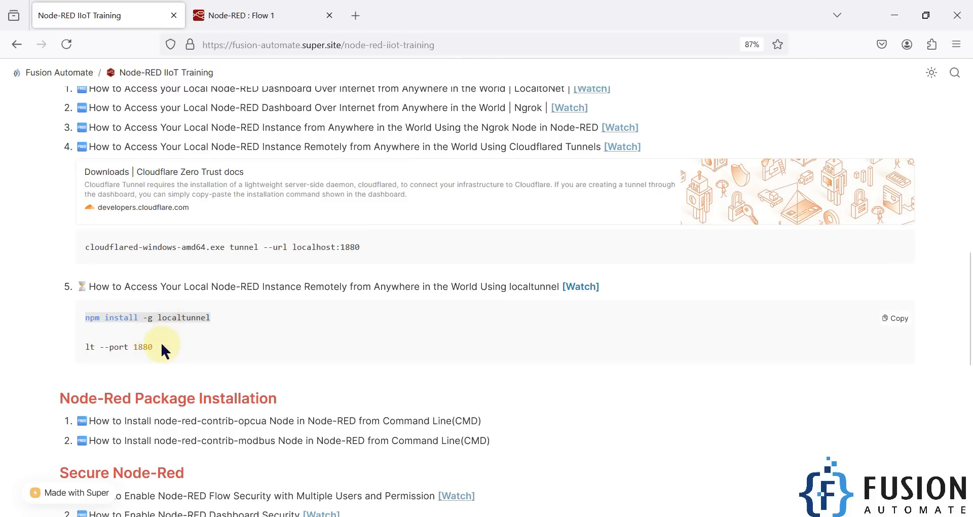
left_click_drag(161, 349, 87, 347)
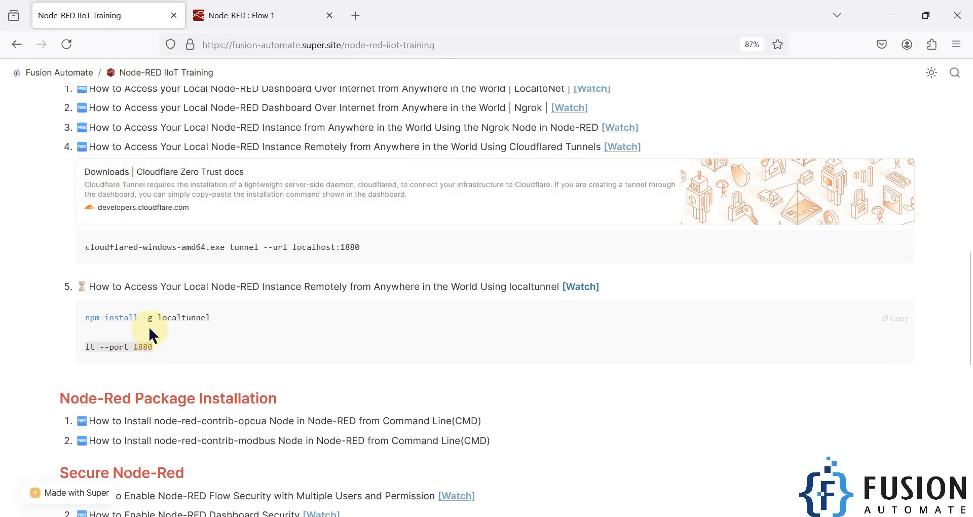
triple_click(140, 348)
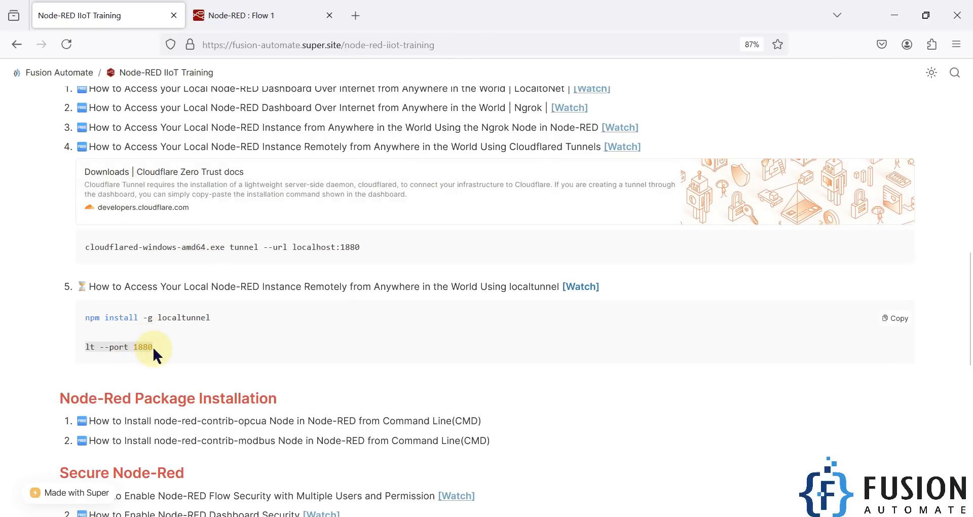
left_click(236, 357)
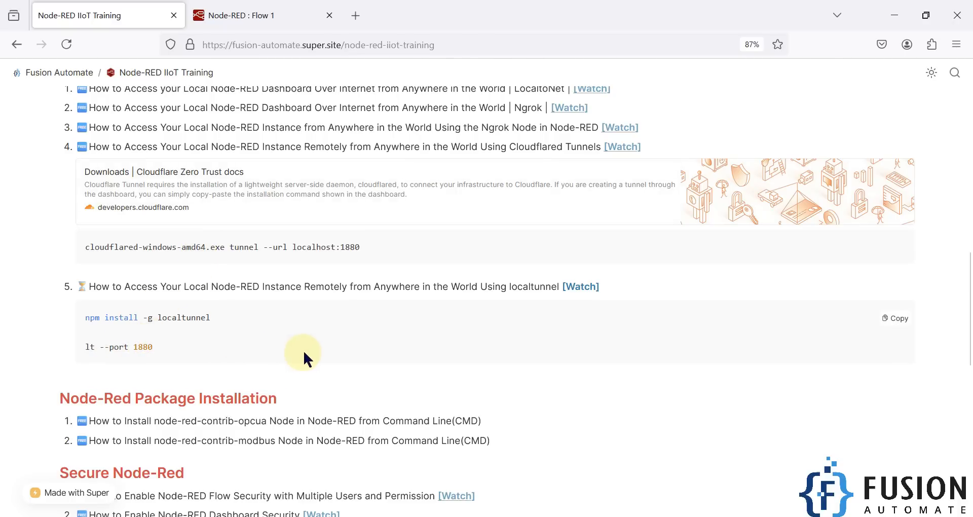
scroll(301, 357, "up", 1)
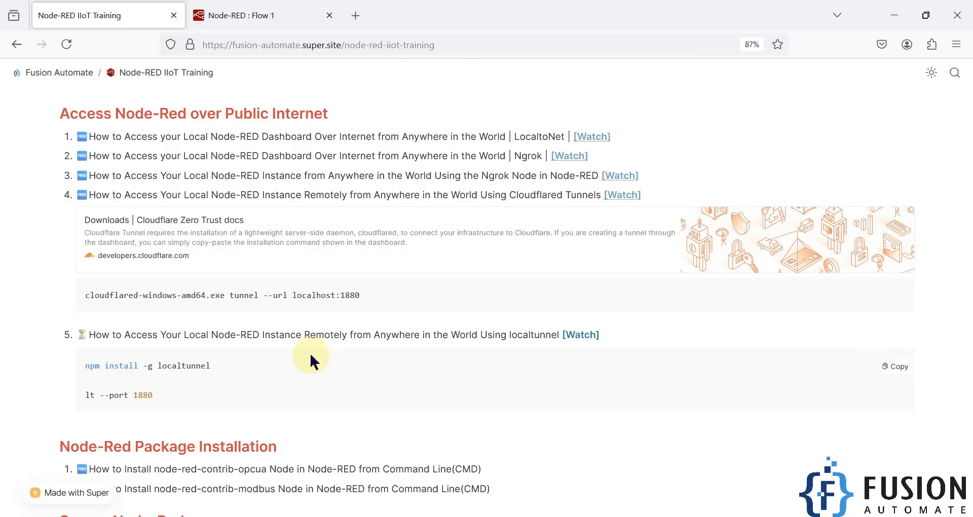
Minimize both browser windows to show the desktop.
left_click(893, 21)
left_click(889, 16)
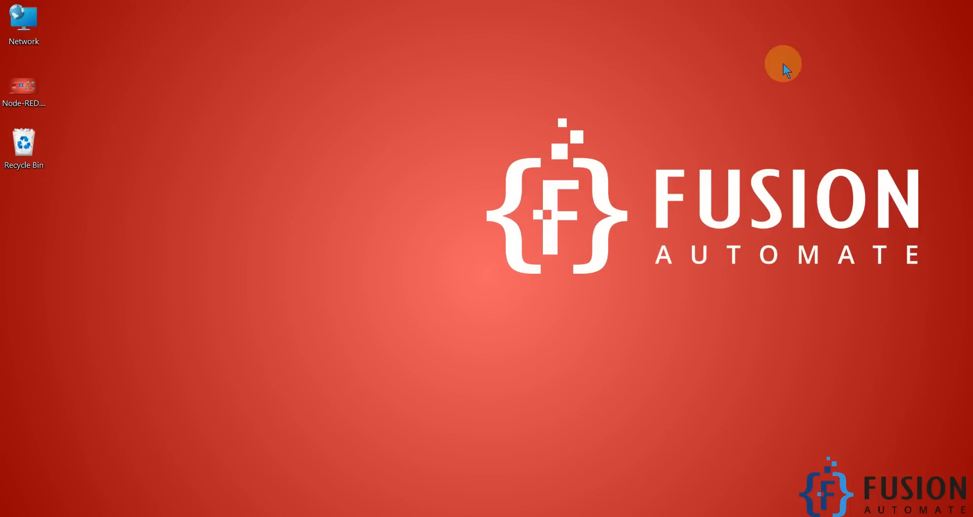